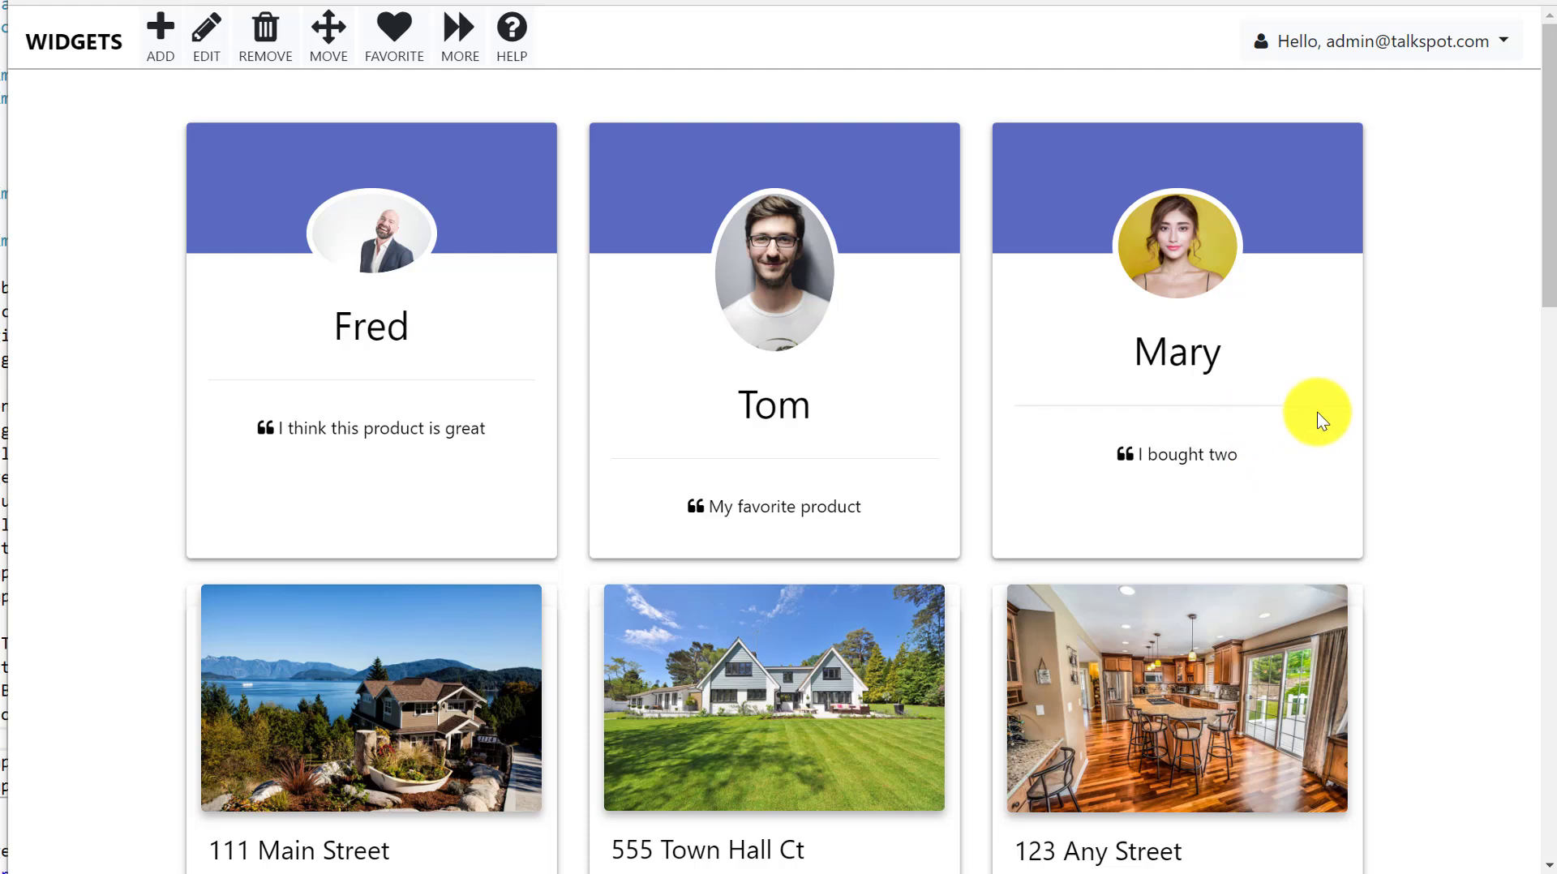
- Scroll down the eBay page, then close that Chrome window to return to the Talkspot widgets page
{"action": "scroll", "coordinate": [1330, 430], "scroll_direction": "down", "scroll_amount": 5}
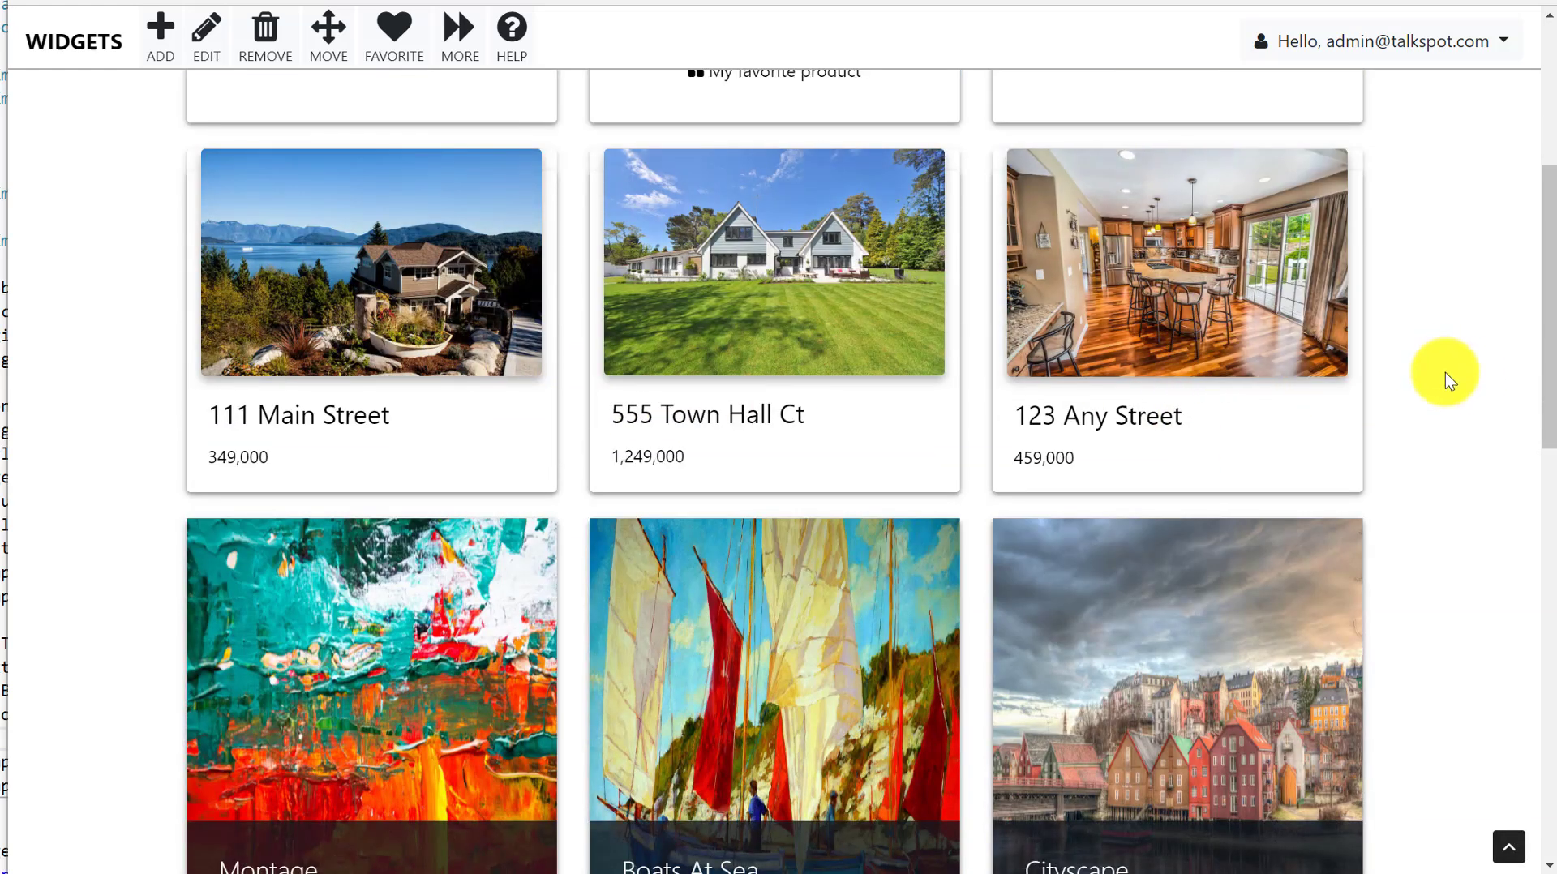
{"action": "scroll", "coordinate": [1529, 414], "scroll_direction": "down", "scroll_amount": 3}
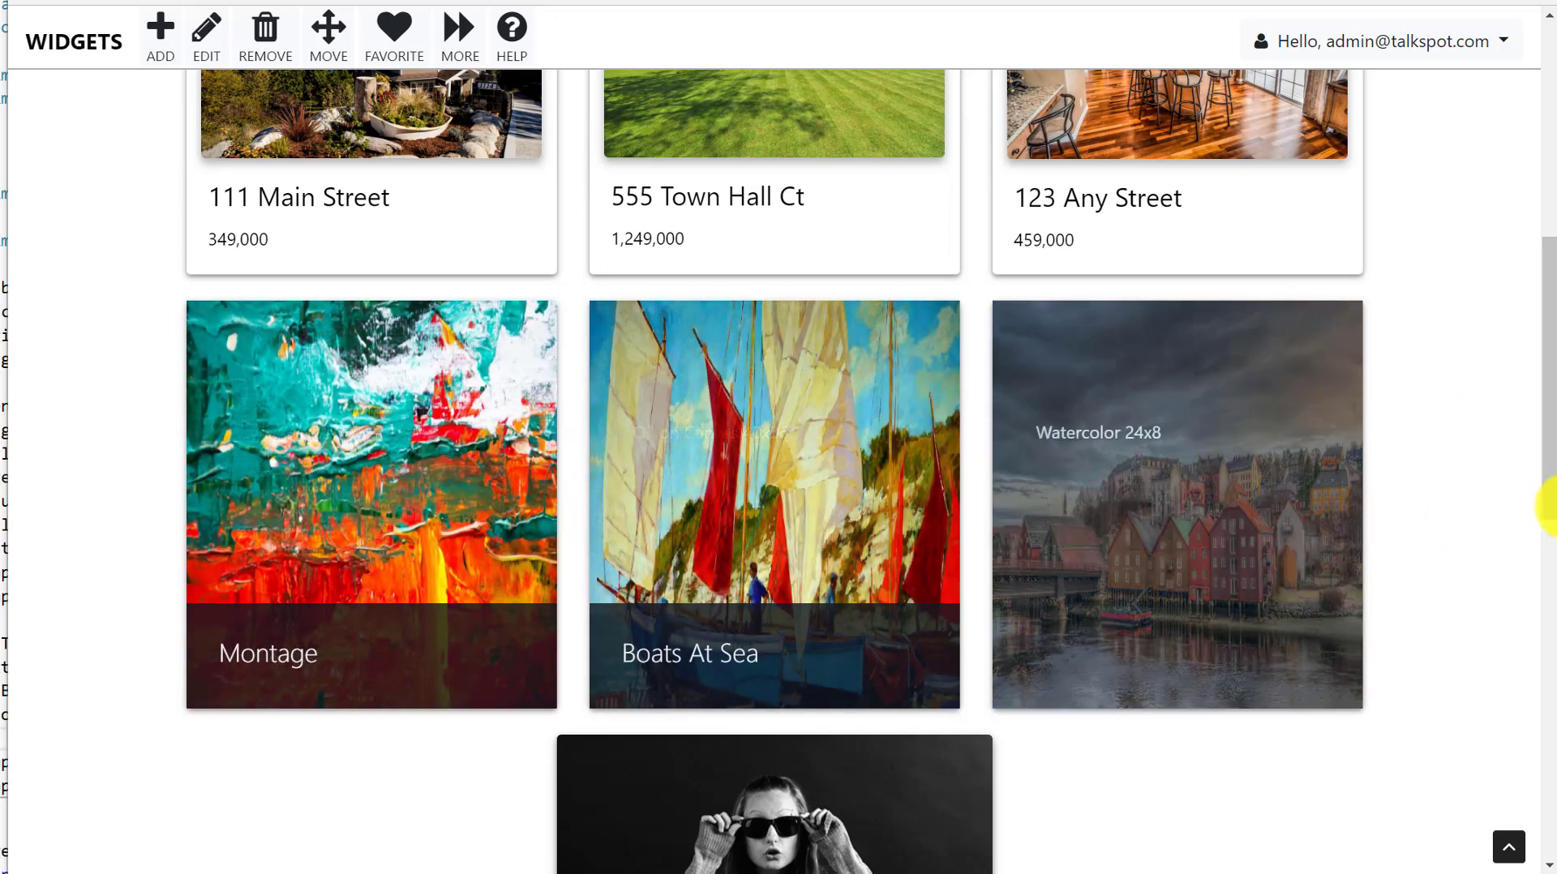
{"action": "mouse_move", "coordinate": [1311, 554]}
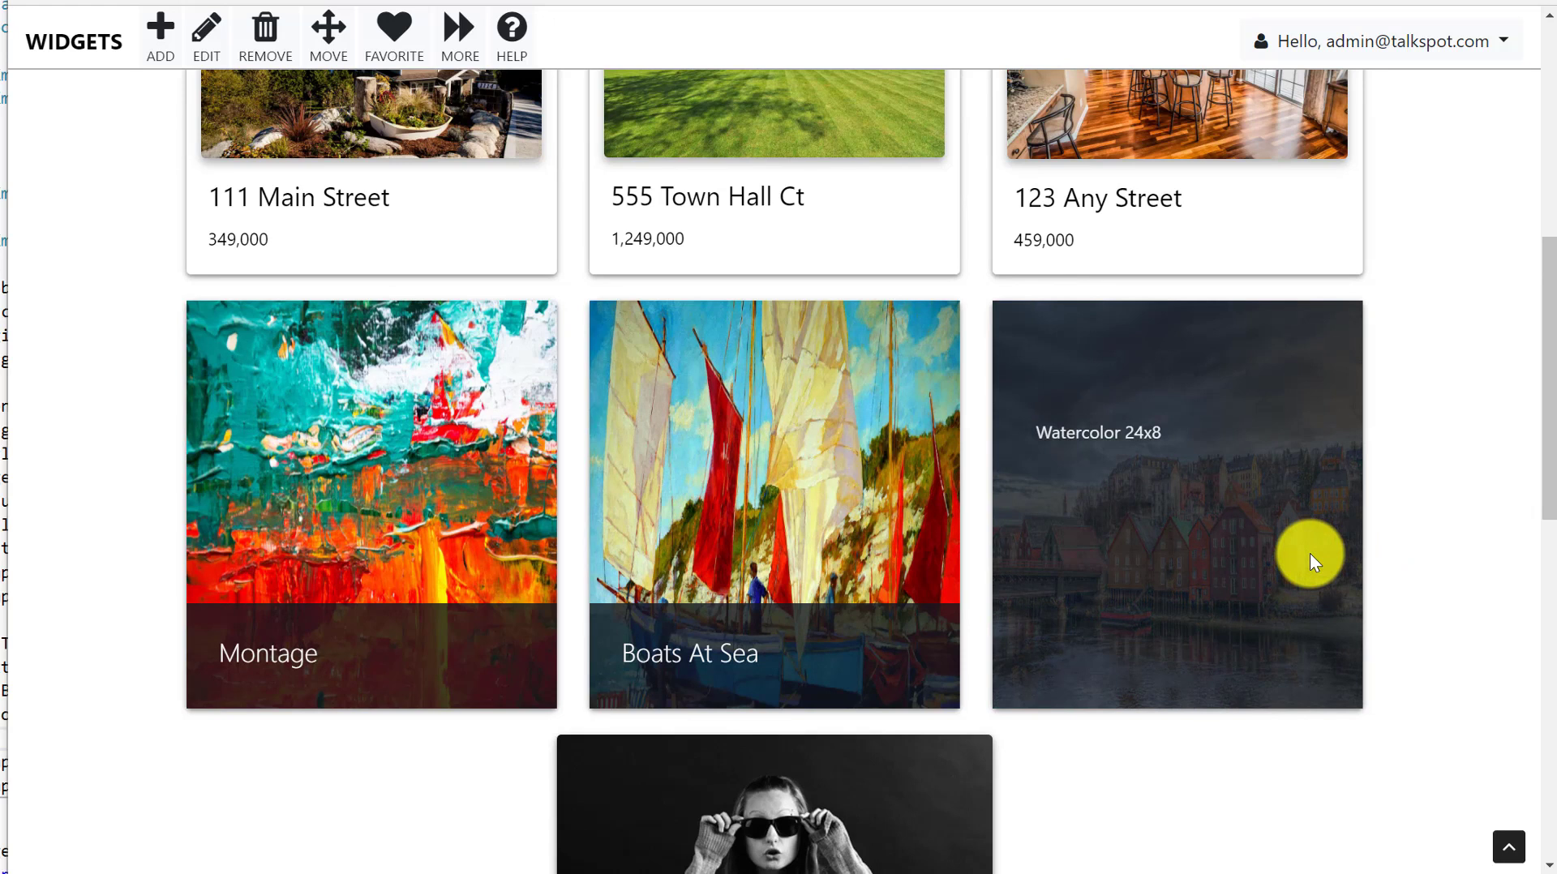
{"action": "scroll", "coordinate": [1506, 554], "scroll_direction": "down", "scroll_amount": 4}
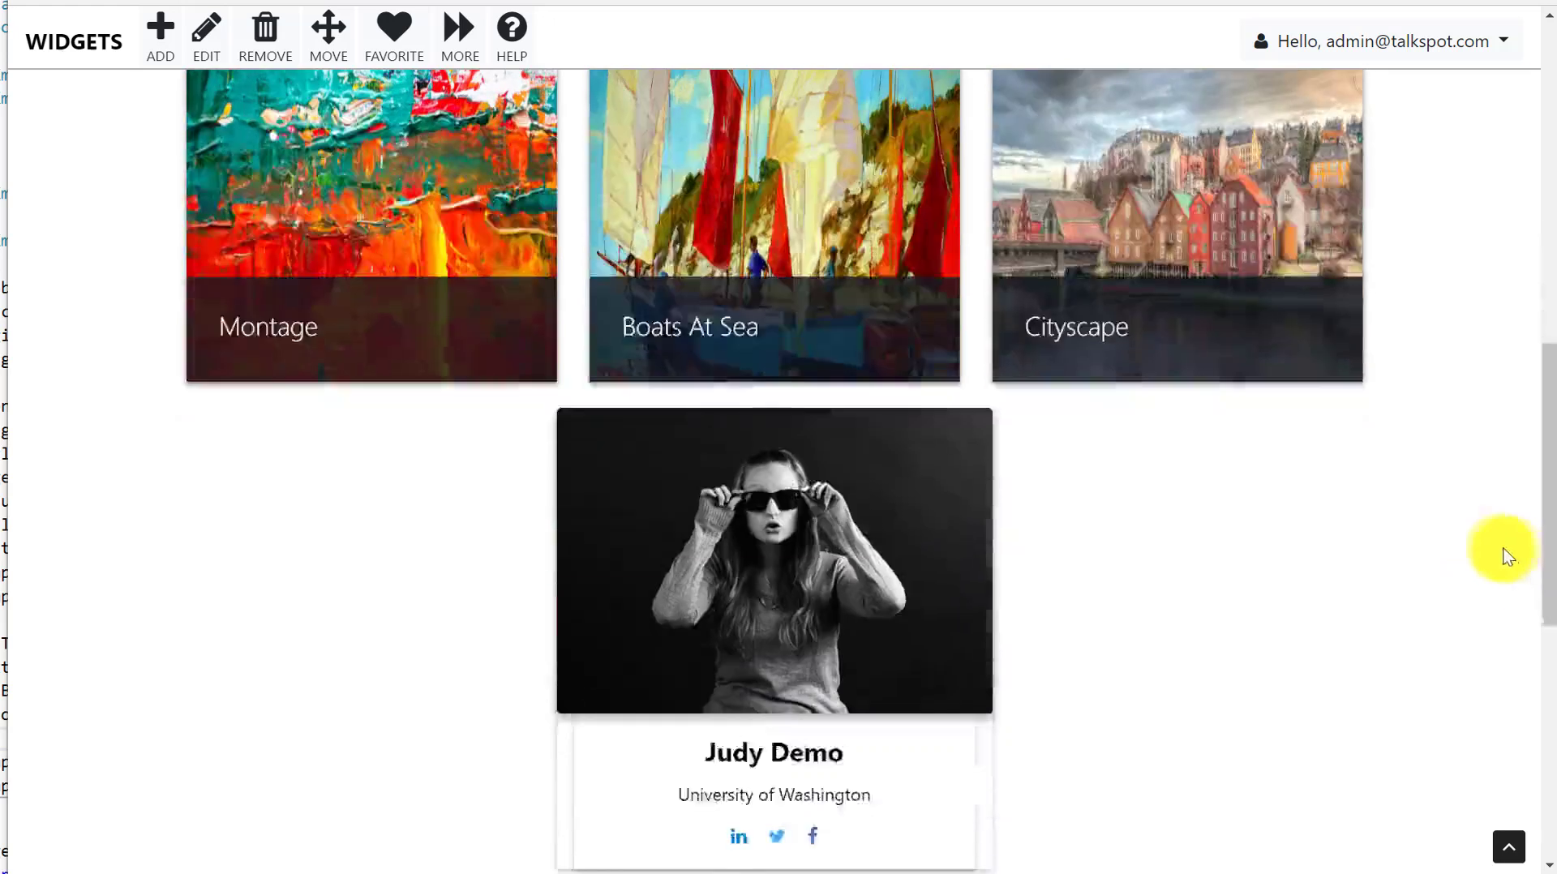
{"action": "scroll", "coordinate": [1497, 554], "scroll_direction": "down", "scroll_amount": 1}
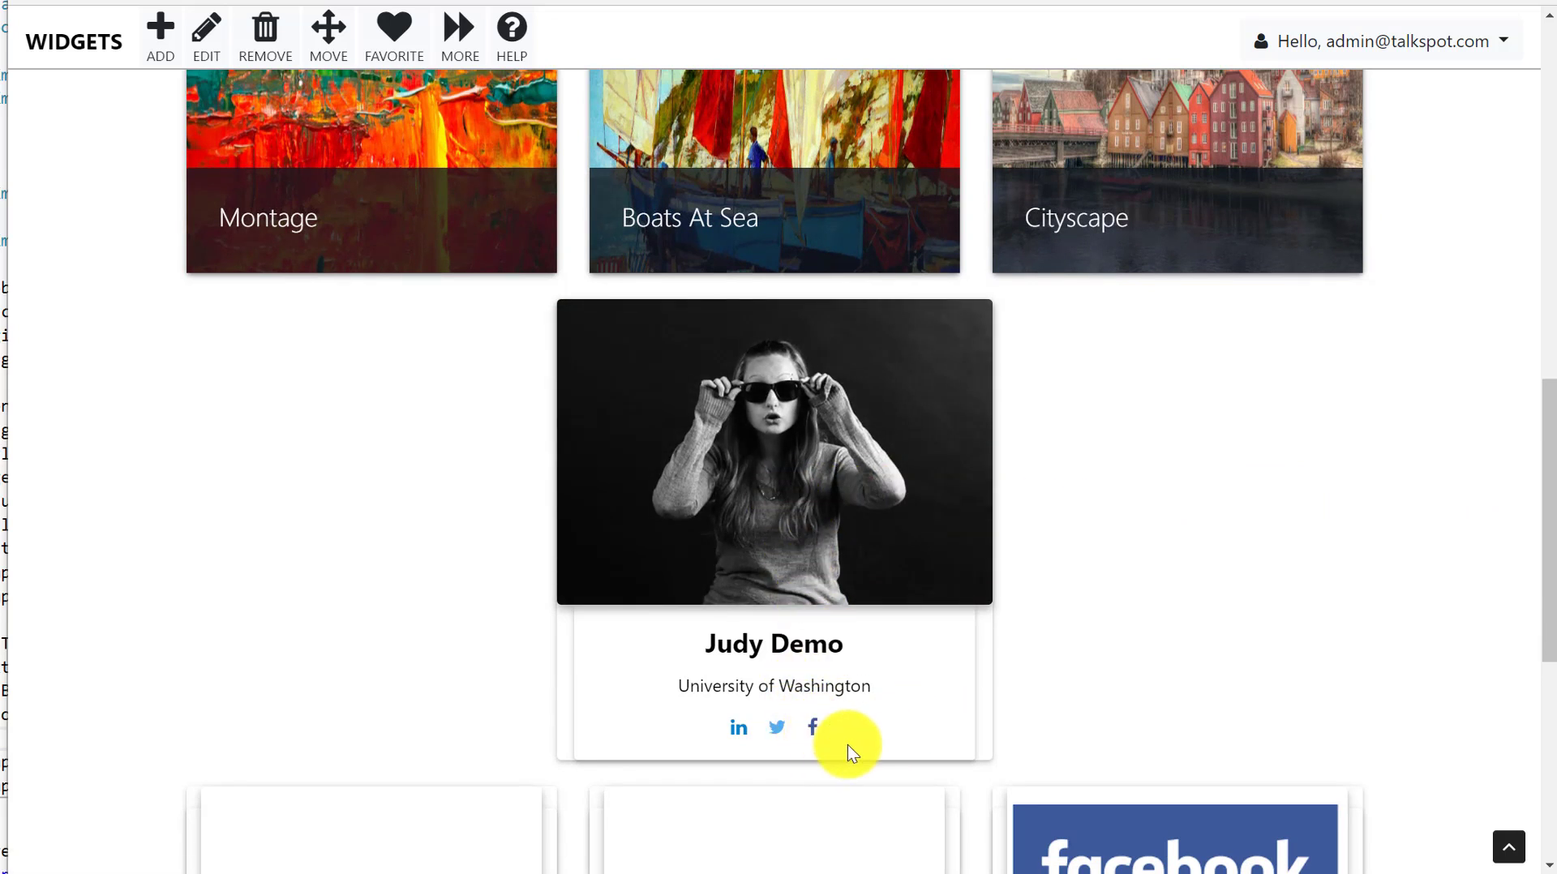
{"action": "scroll", "coordinate": [1270, 641], "scroll_direction": "down", "scroll_amount": 4}
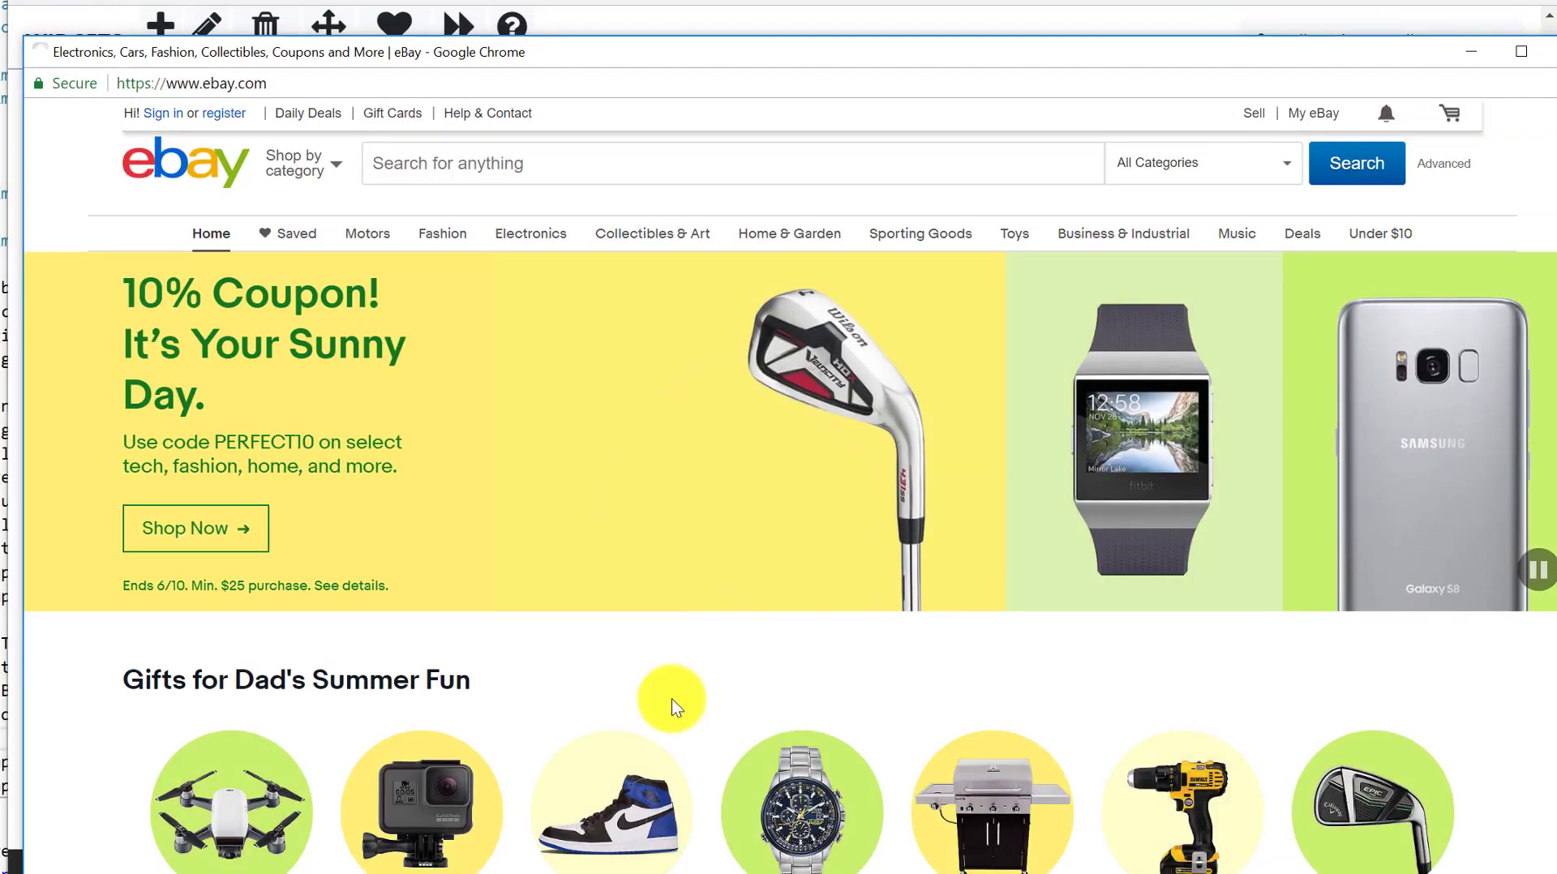
{"action": "left_click", "coordinate": [1548, 51]}
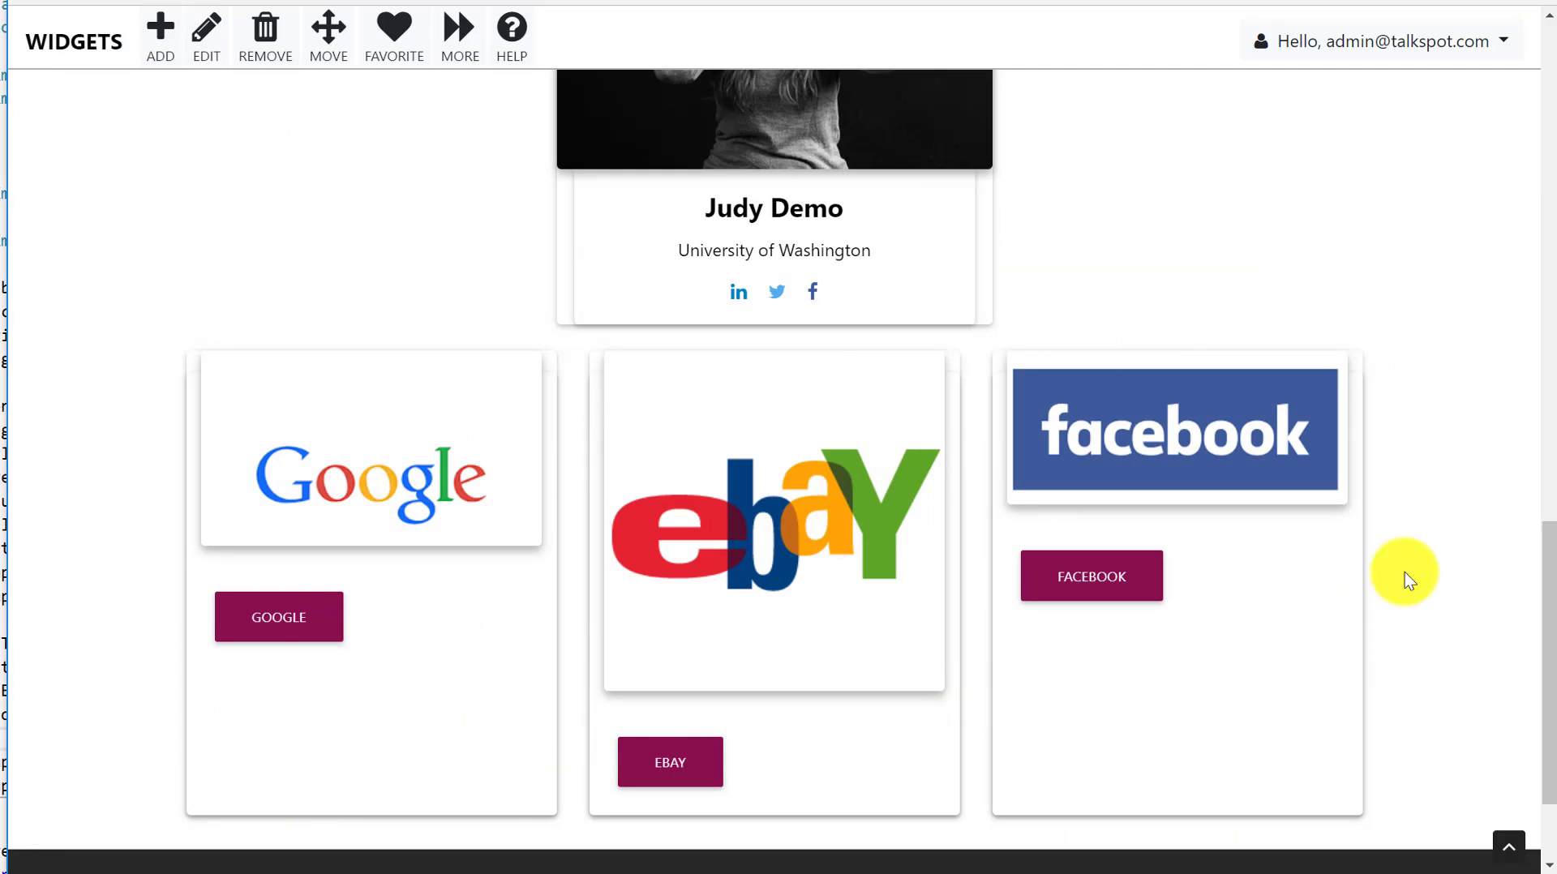
- Enter edit mode and open the Fred, Tom and Mary testimonial cards widget in the card editor
{"action": "scroll", "coordinate": [1473, 581], "scroll_direction": "up", "scroll_amount": 12}
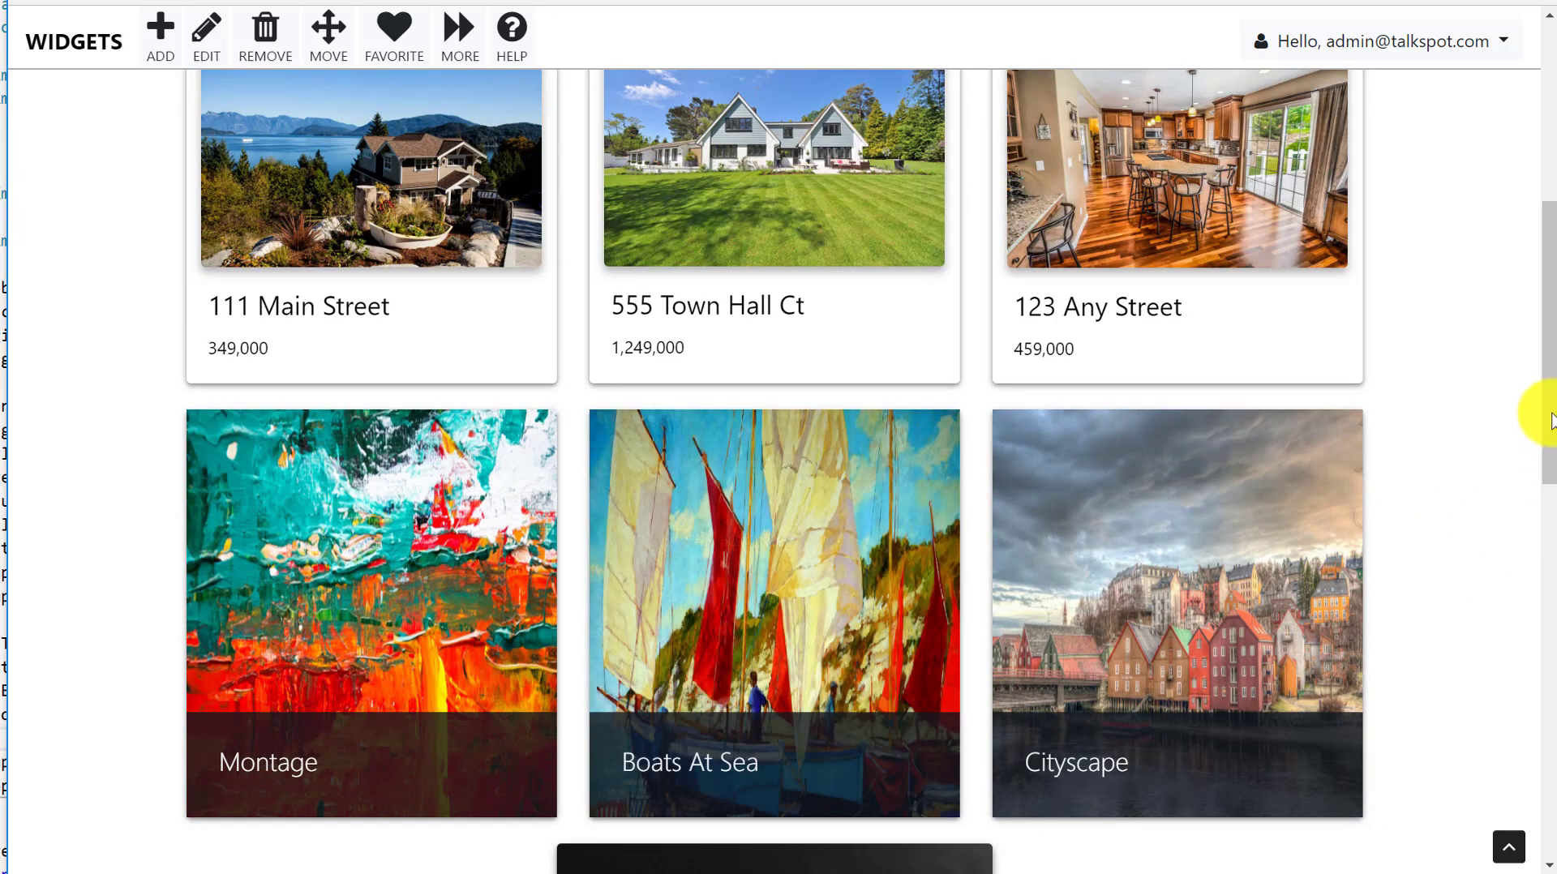
{"action": "scroll", "coordinate": [1528, 417], "scroll_direction": "up", "scroll_amount": 7}
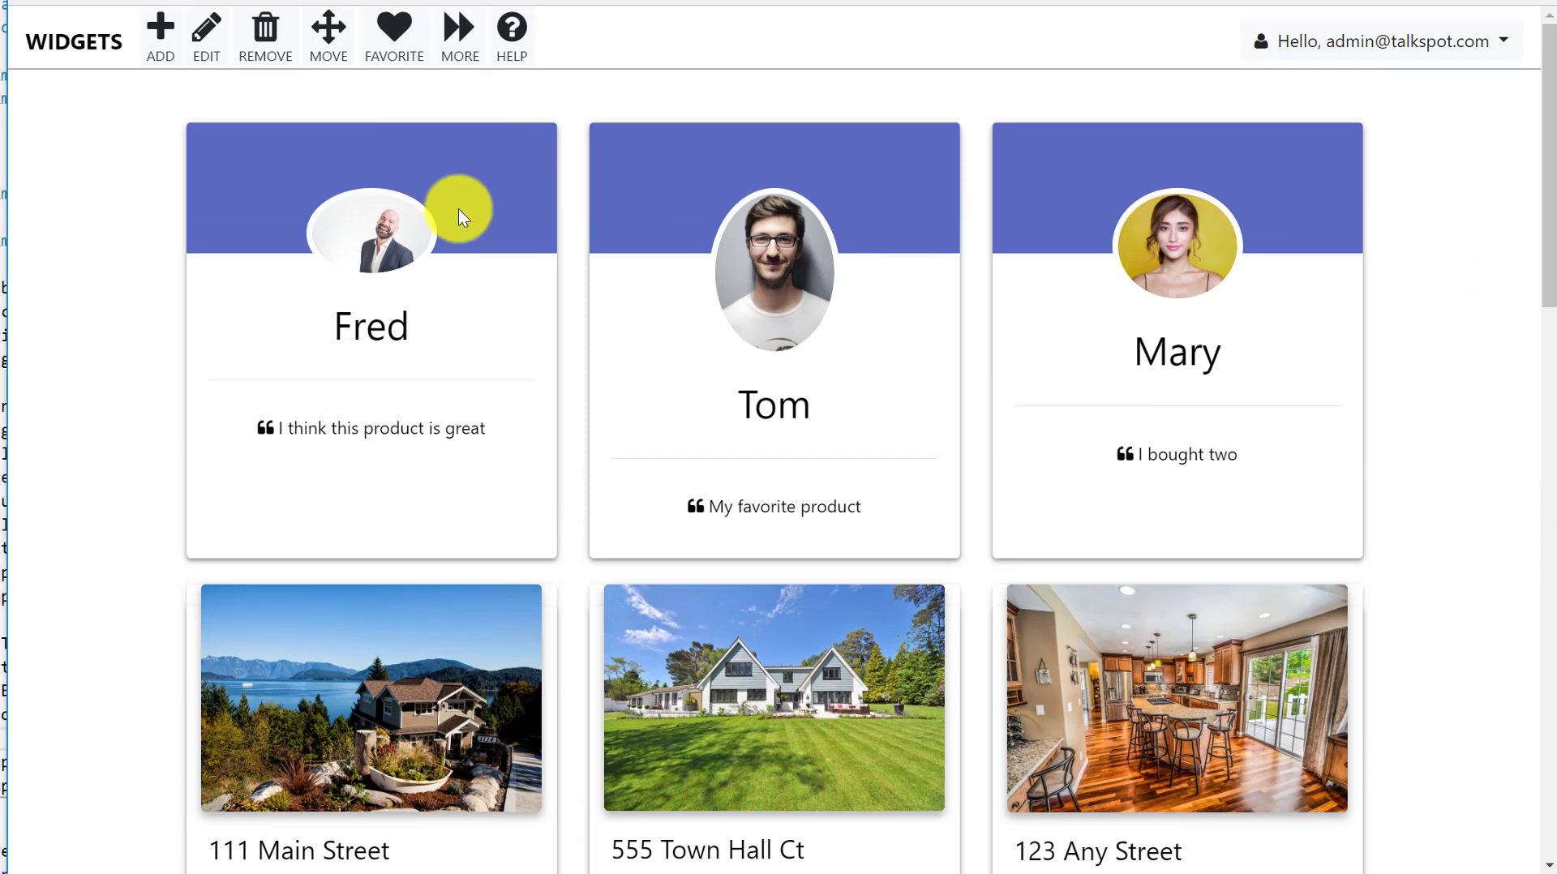
{"action": "left_click", "coordinate": [208, 34]}
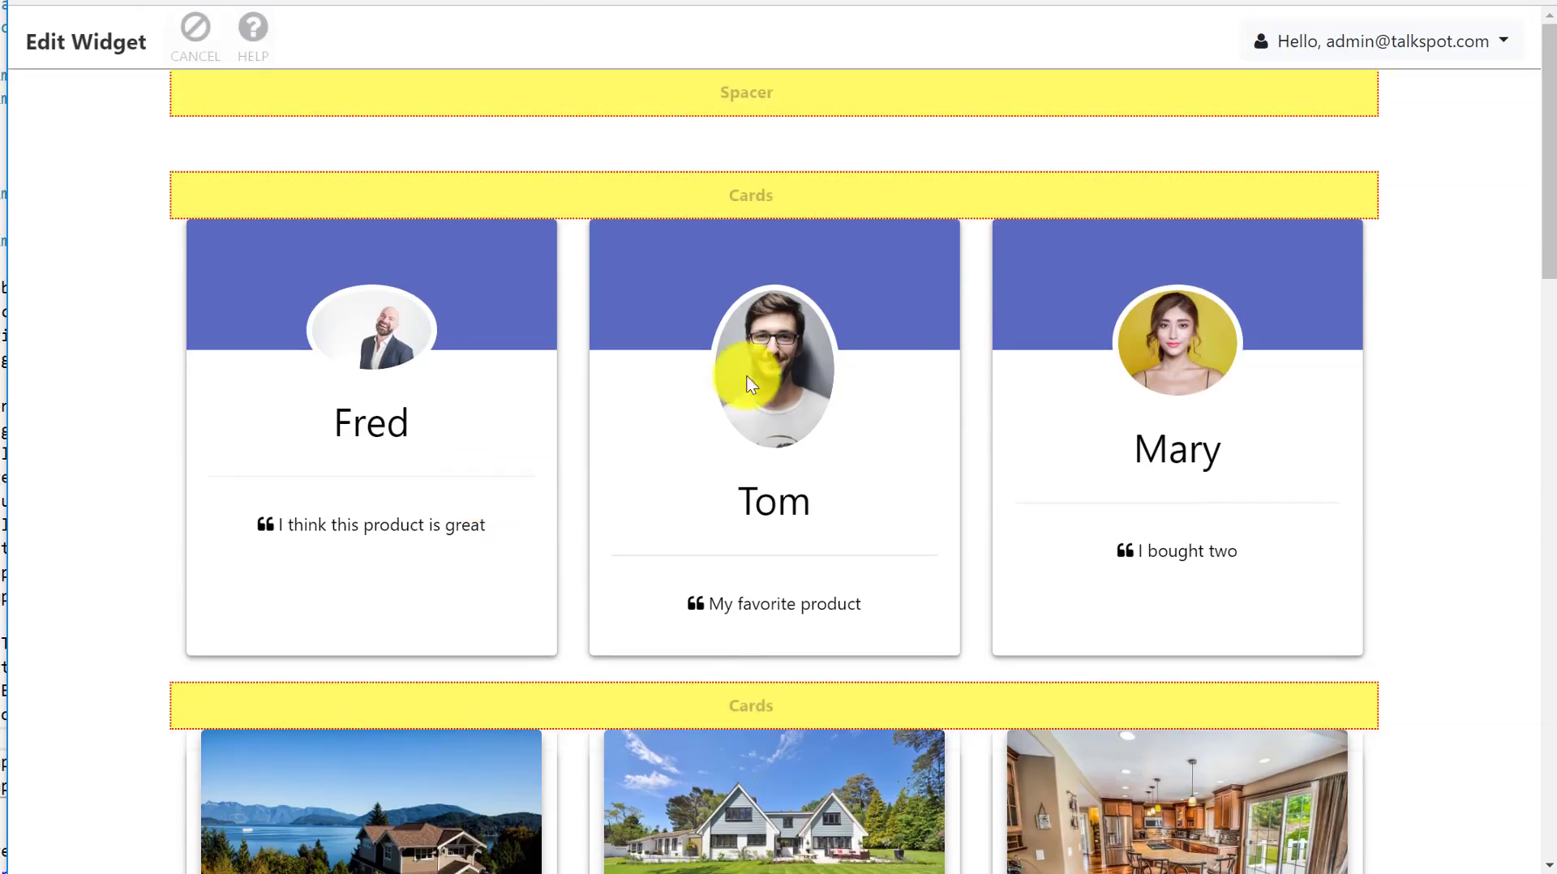
{"action": "left_click", "coordinate": [819, 203]}
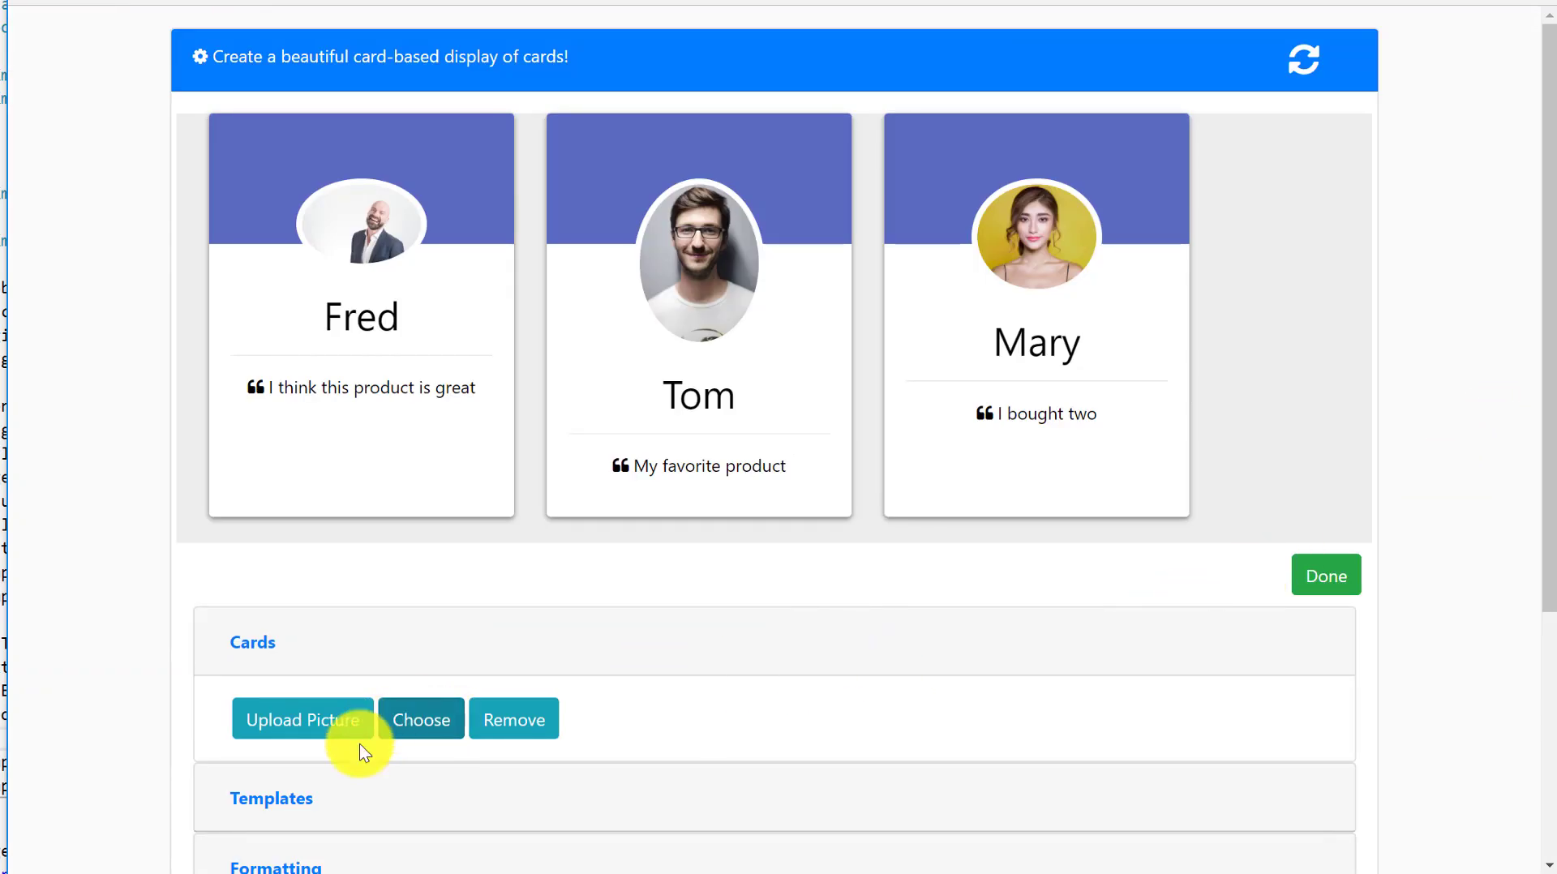
- Add a fourth card using the kitchen interior photo from the Houses picture folder
{"action": "left_click", "coordinate": [420, 719]}
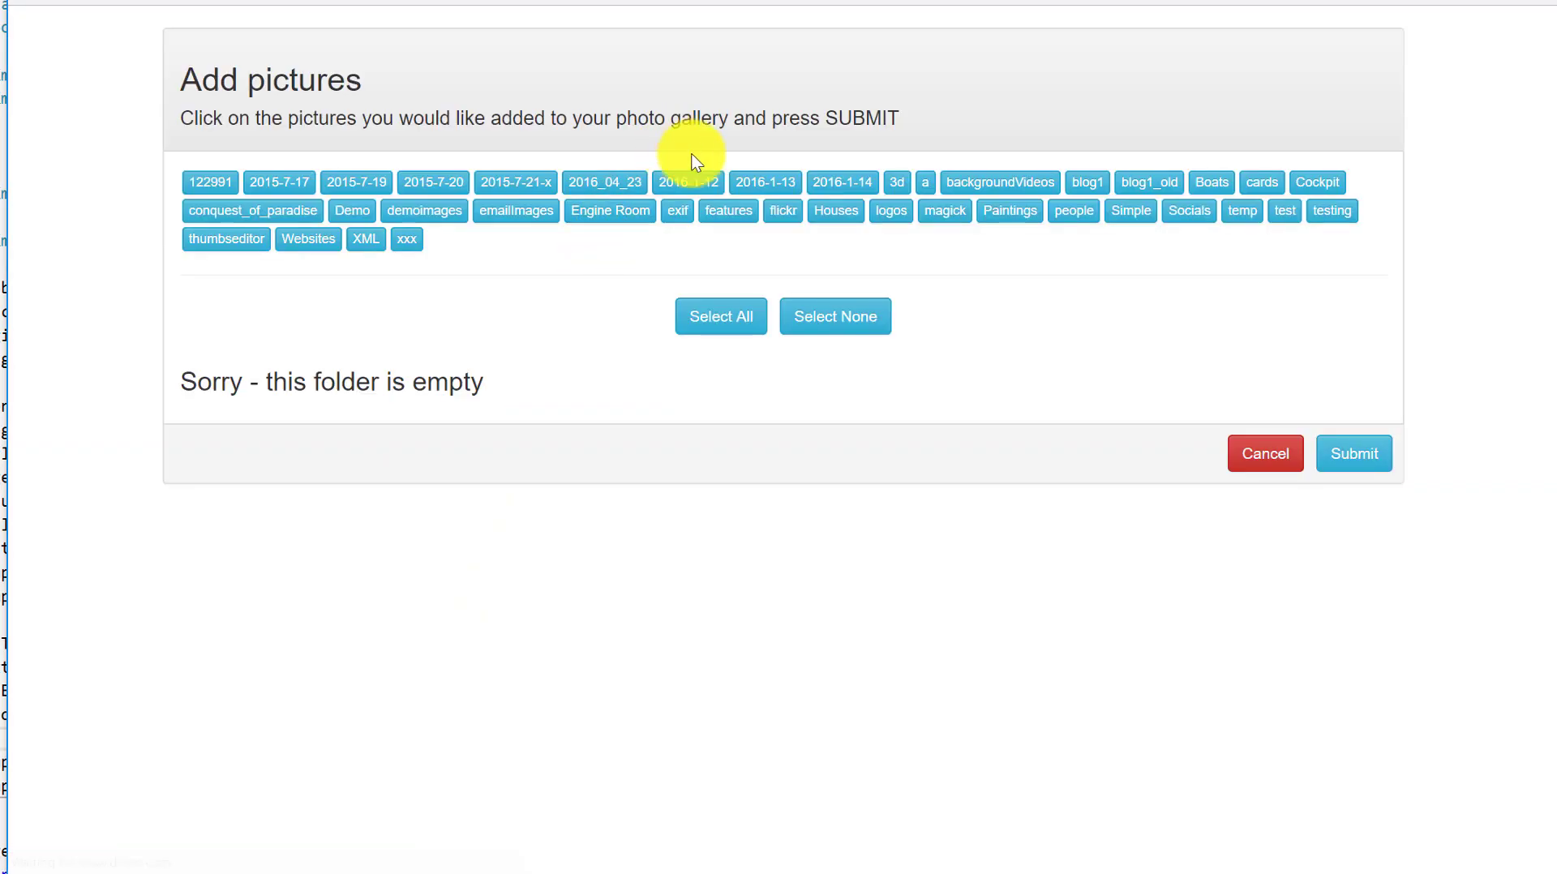
{"action": "left_click", "coordinate": [848, 213]}
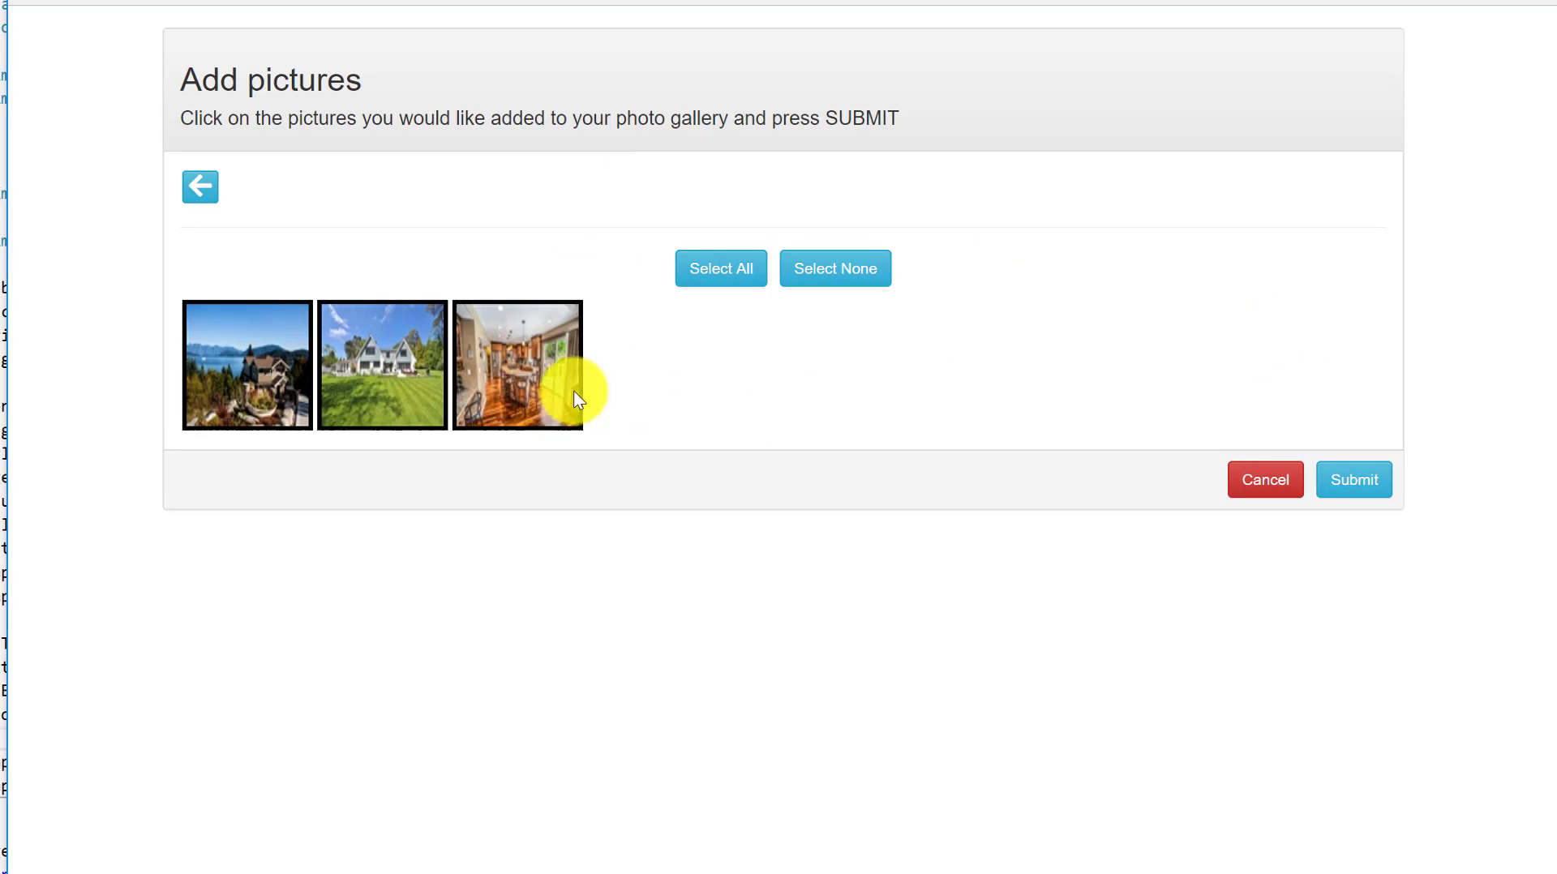
{"action": "left_click", "coordinate": [574, 393]}
{"action": "left_click", "coordinate": [1362, 485]}
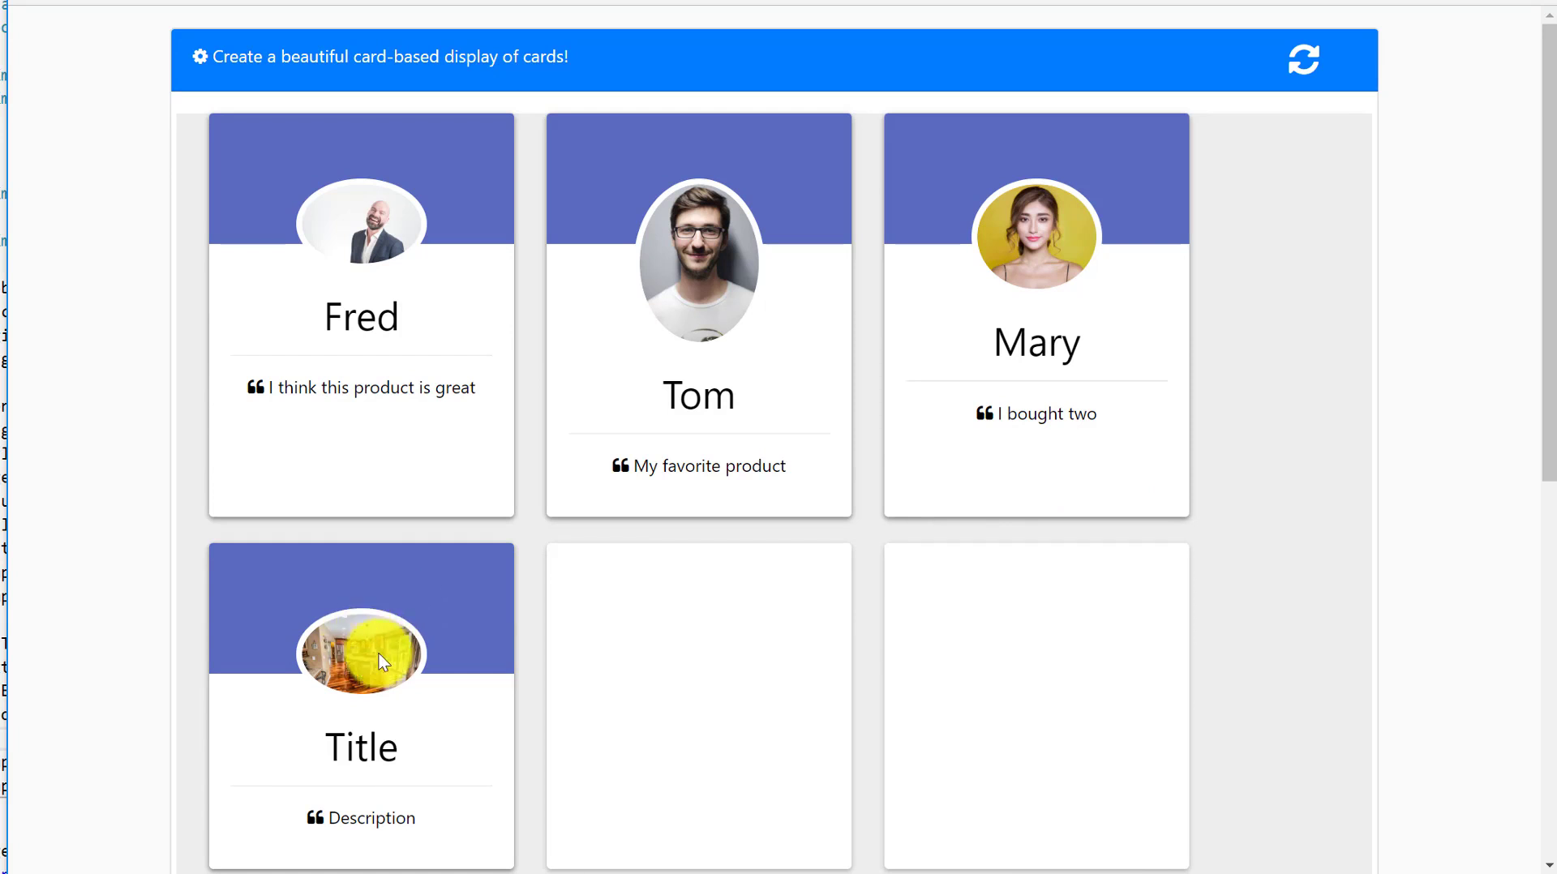
- Set the card layout to 4 columns so all four cards sit in one row
{"action": "scroll", "coordinate": [1101, 508], "scroll_direction": "down", "scroll_amount": 3}
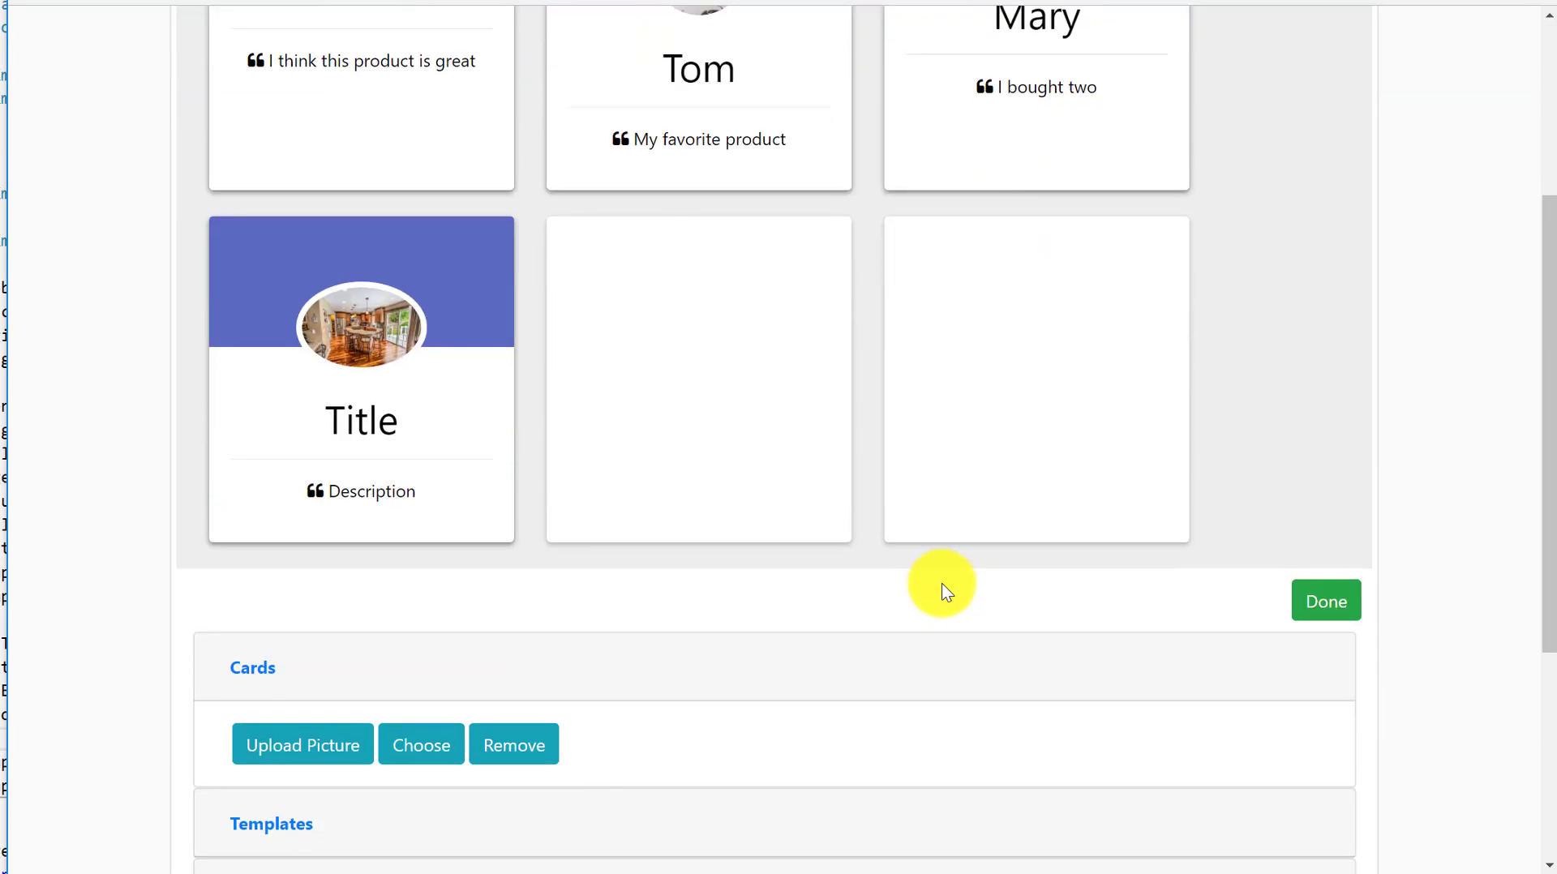
{"action": "scroll", "coordinate": [939, 582], "scroll_direction": "down", "scroll_amount": 5}
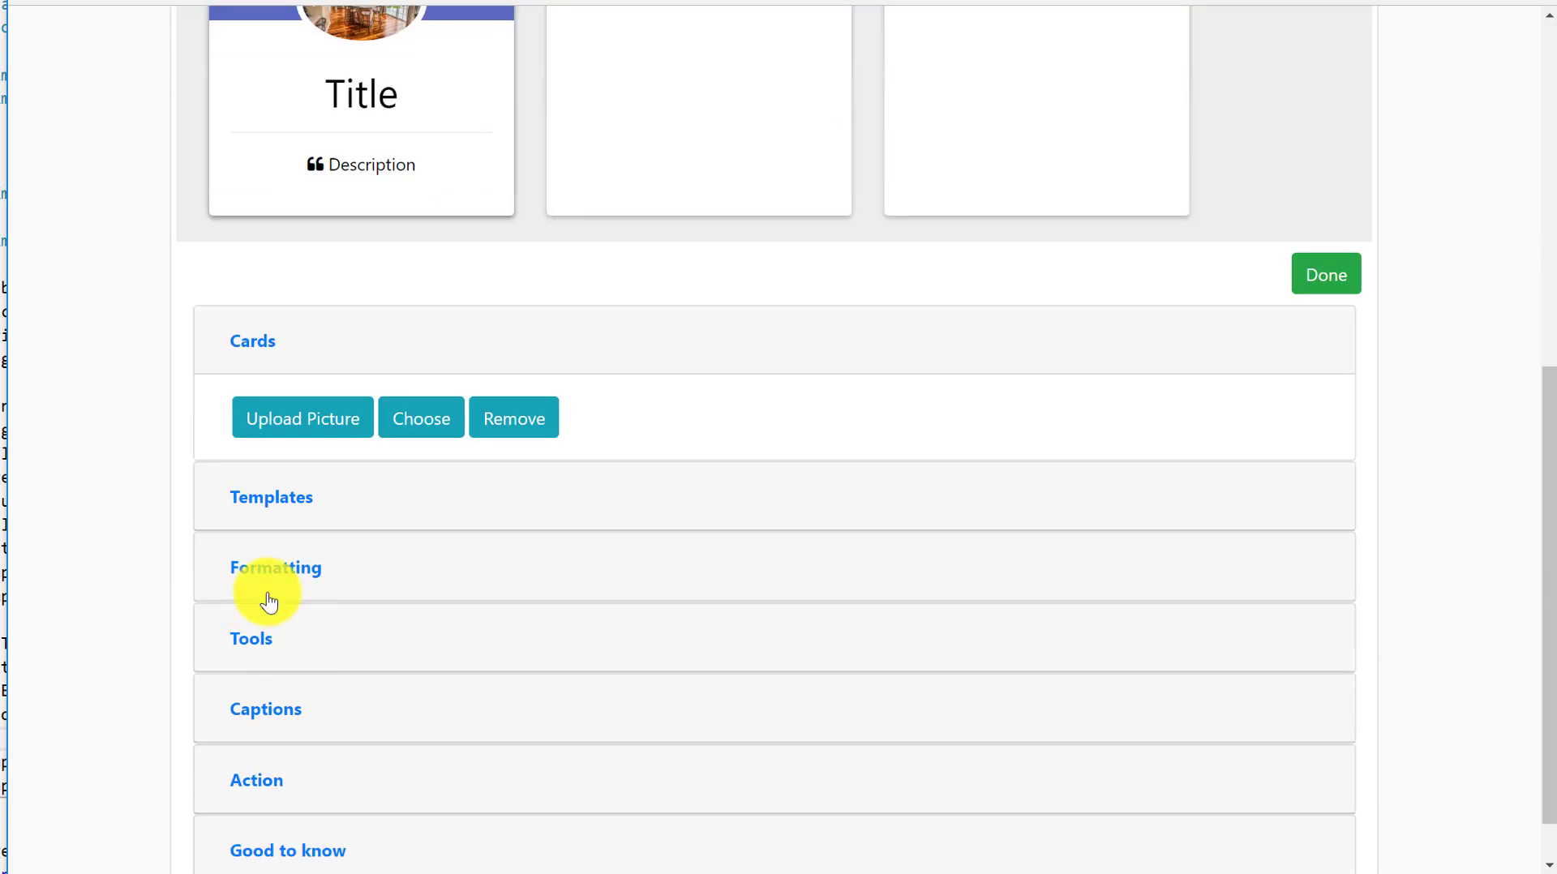
{"action": "left_click", "coordinate": [399, 572]}
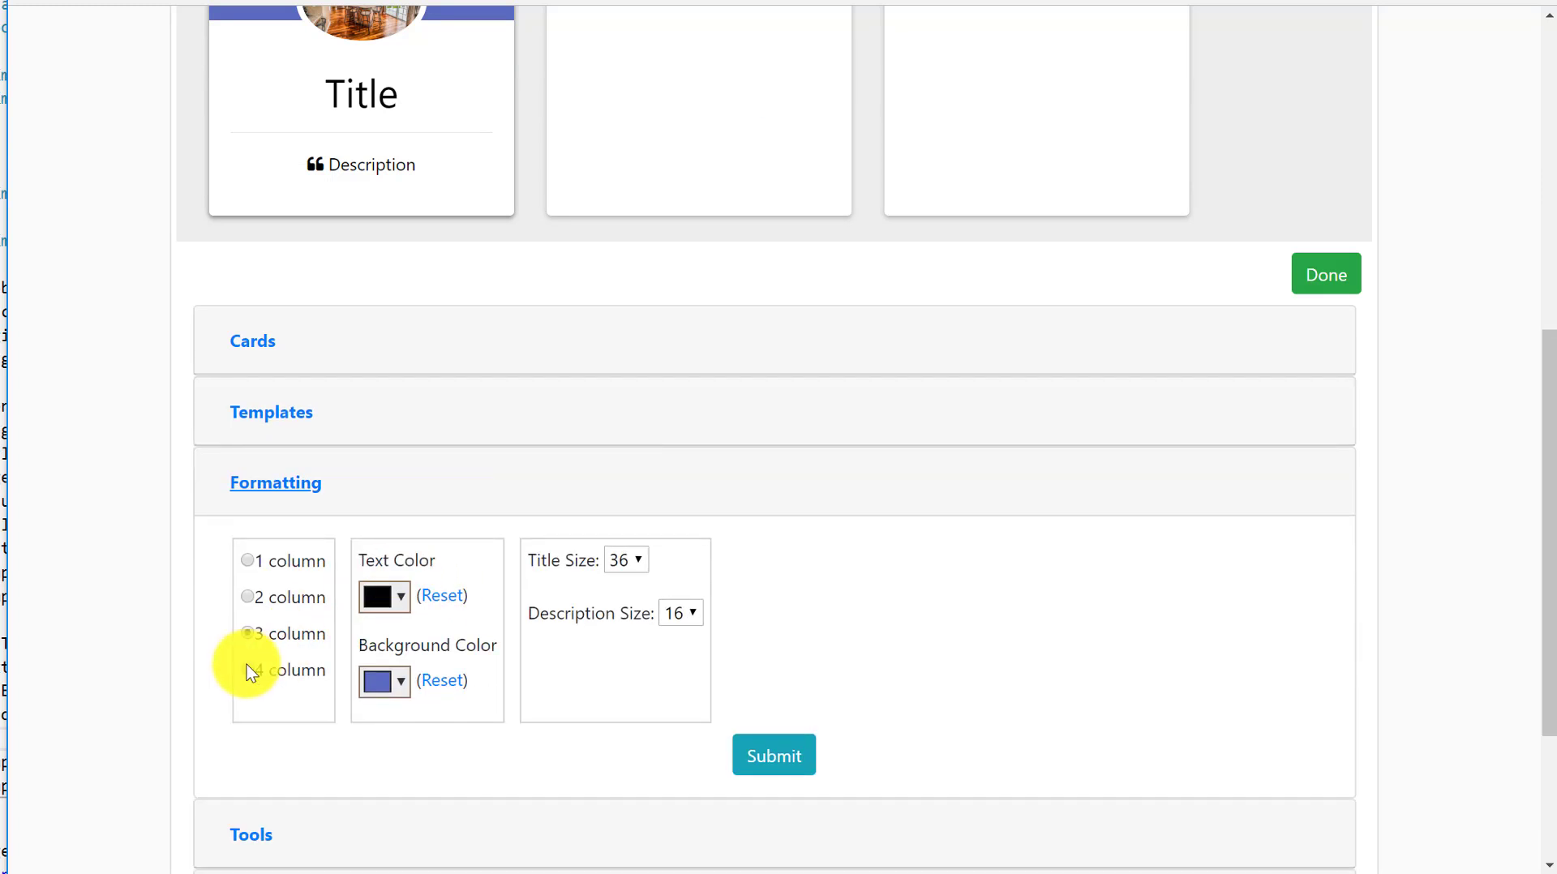
{"action": "left_click", "coordinate": [787, 757]}
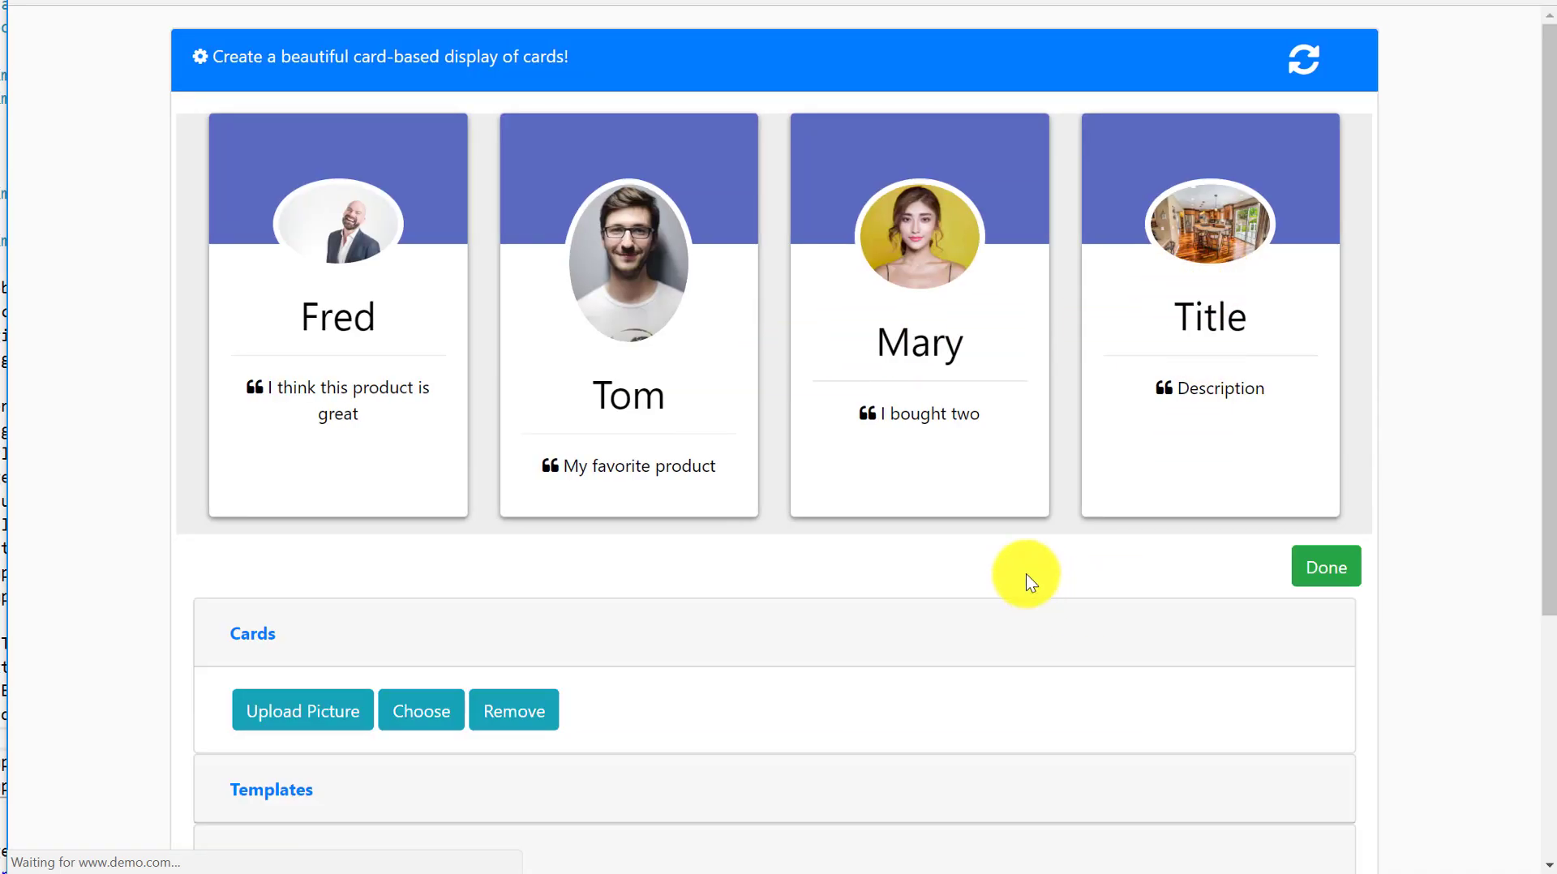
- Apply template-05 to the cards, giving full-width photos above dark text panels
{"action": "scroll", "coordinate": [843, 389], "scroll_direction": "down", "scroll_amount": 1}
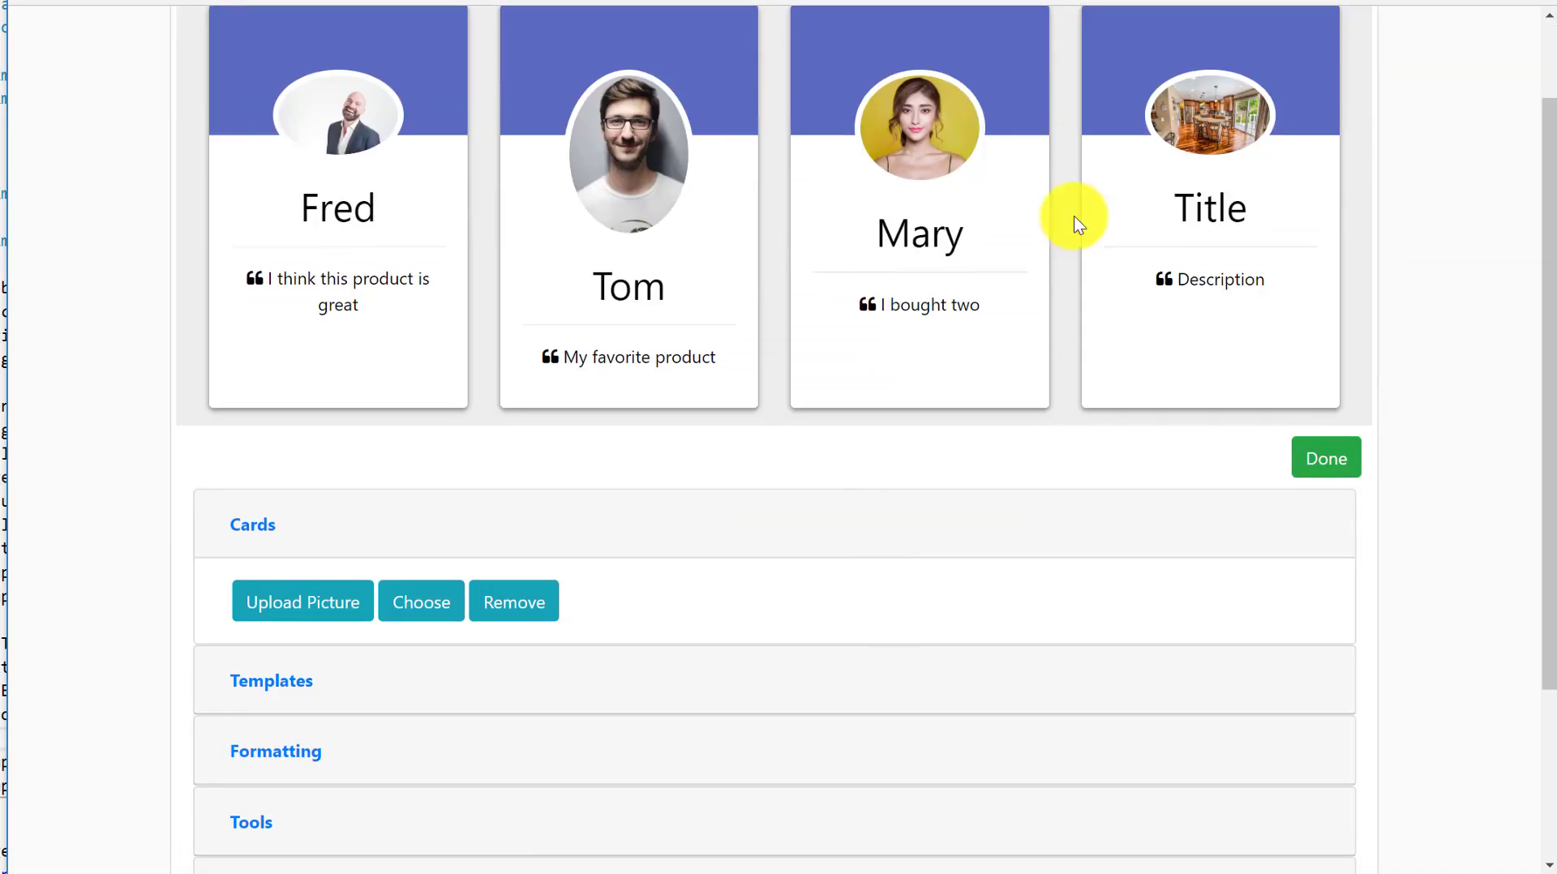
{"action": "left_click", "coordinate": [251, 683]}
{"action": "scroll", "coordinate": [811, 560], "scroll_direction": "down", "scroll_amount": 5}
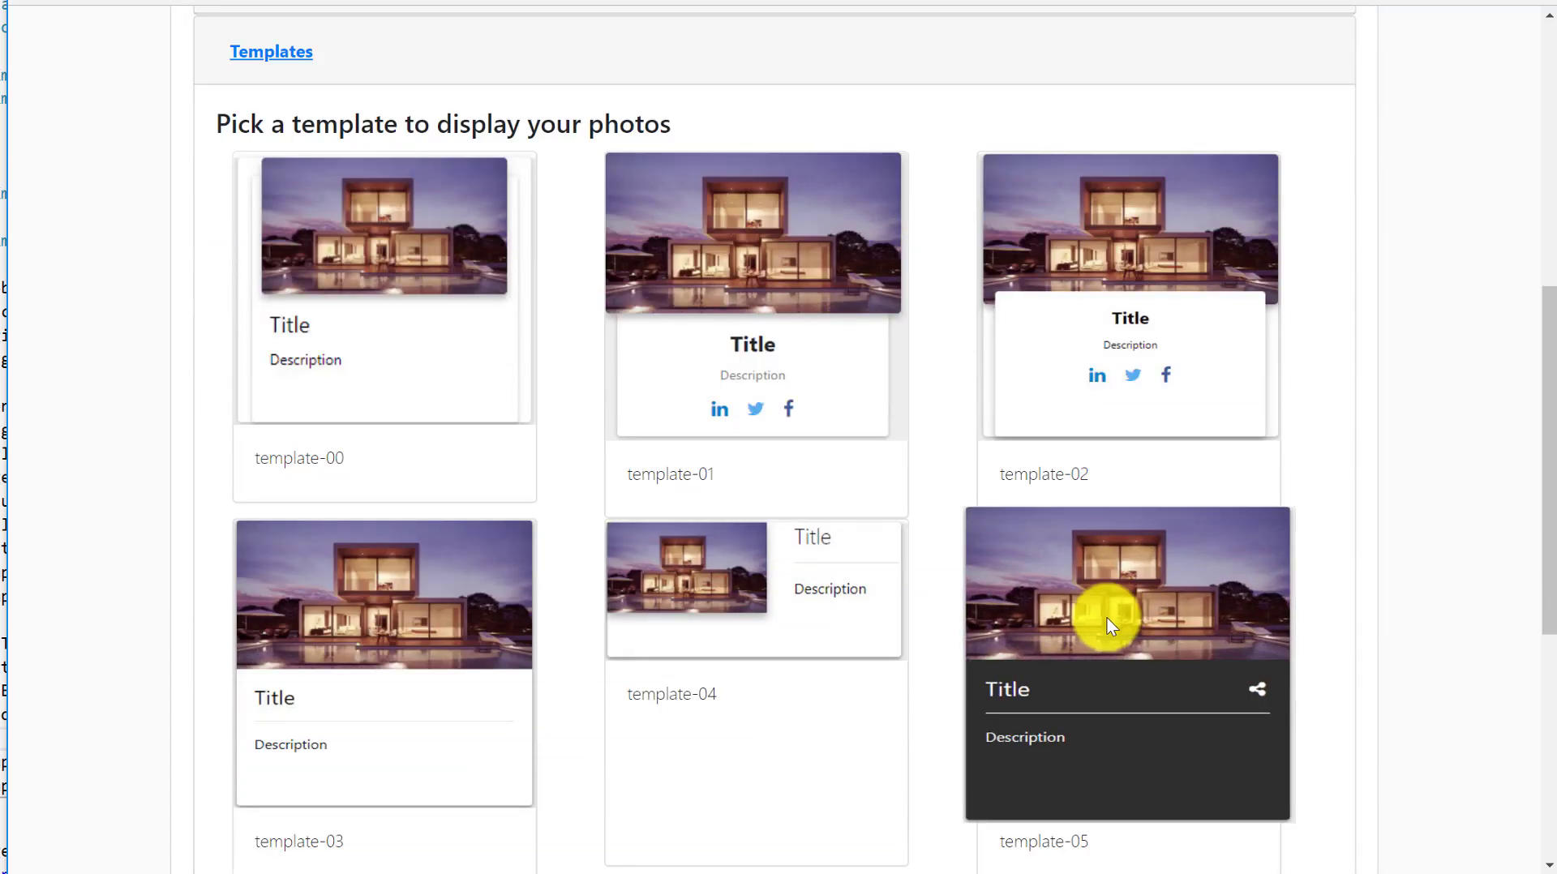
{"action": "left_click", "coordinate": [1107, 624]}
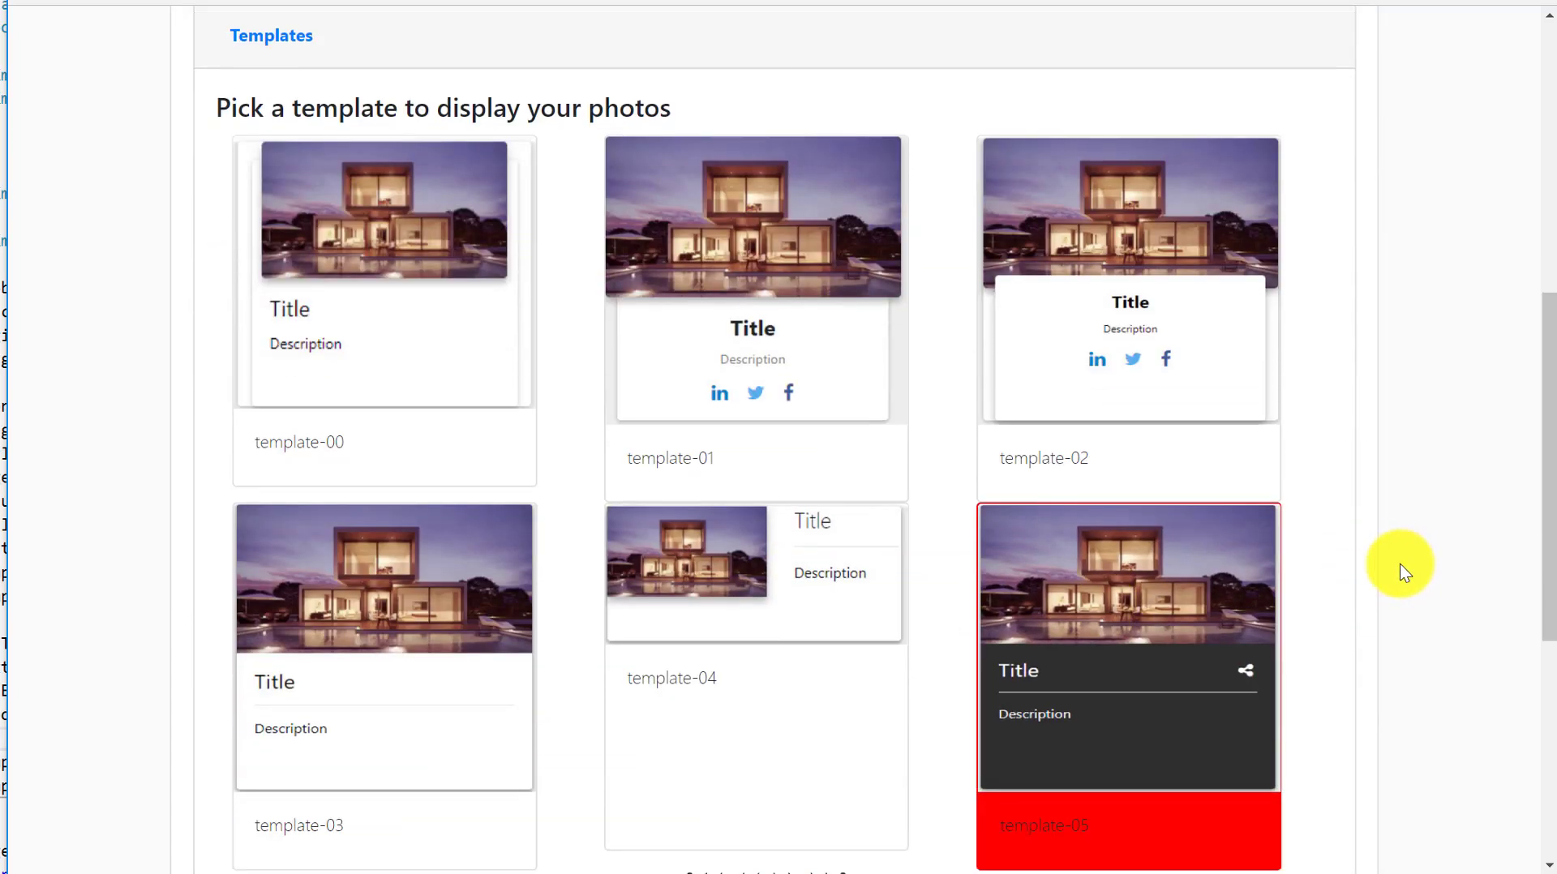
{"action": "scroll", "coordinate": [1387, 559], "scroll_direction": "down", "scroll_amount": 2}
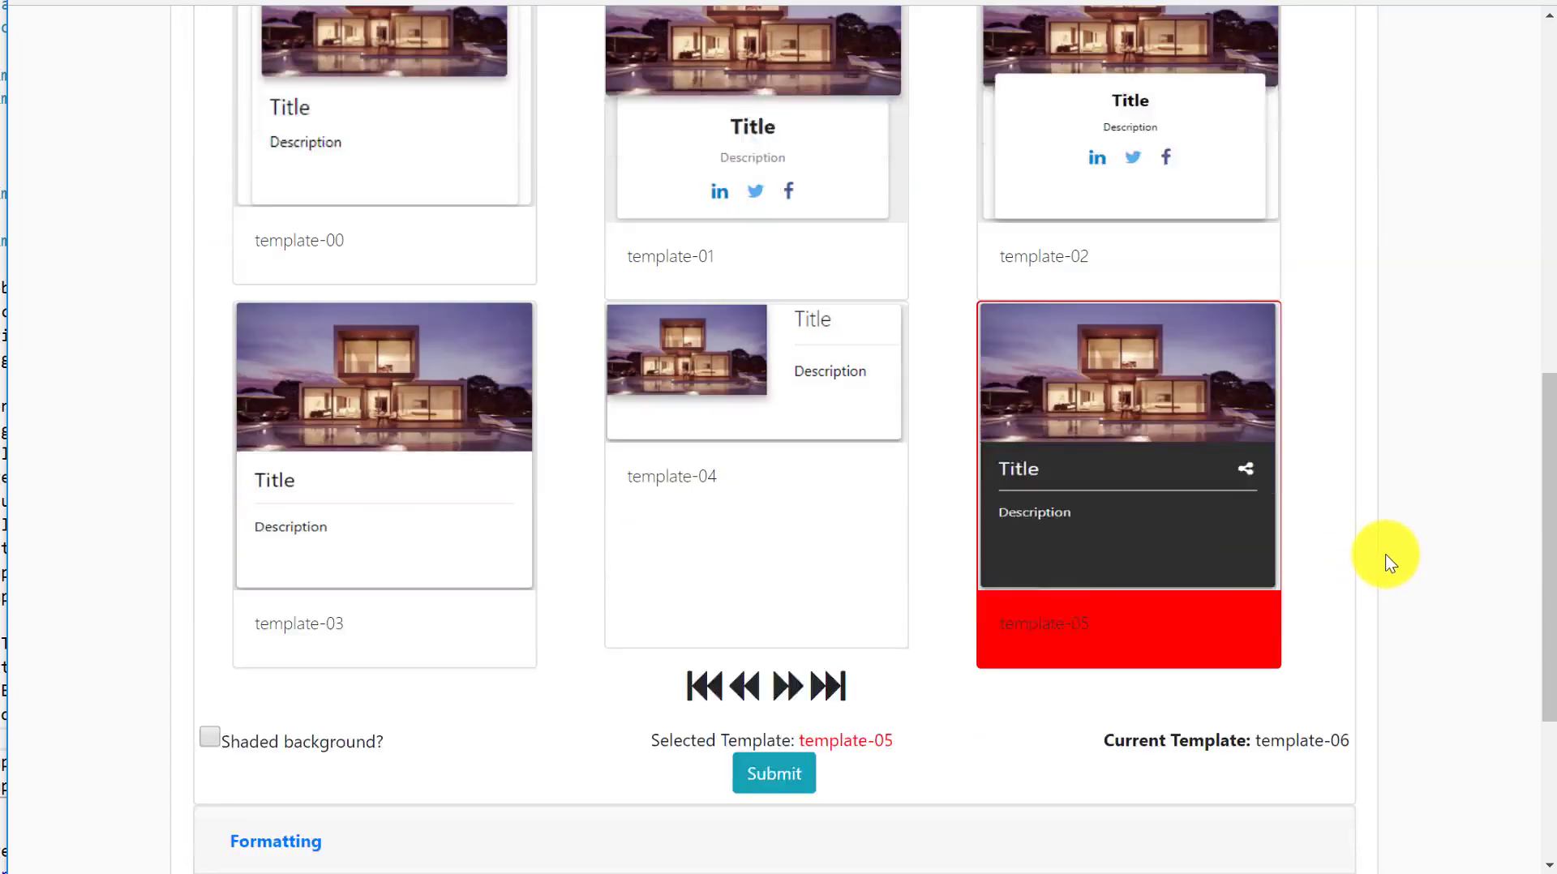
{"action": "left_click", "coordinate": [747, 780]}
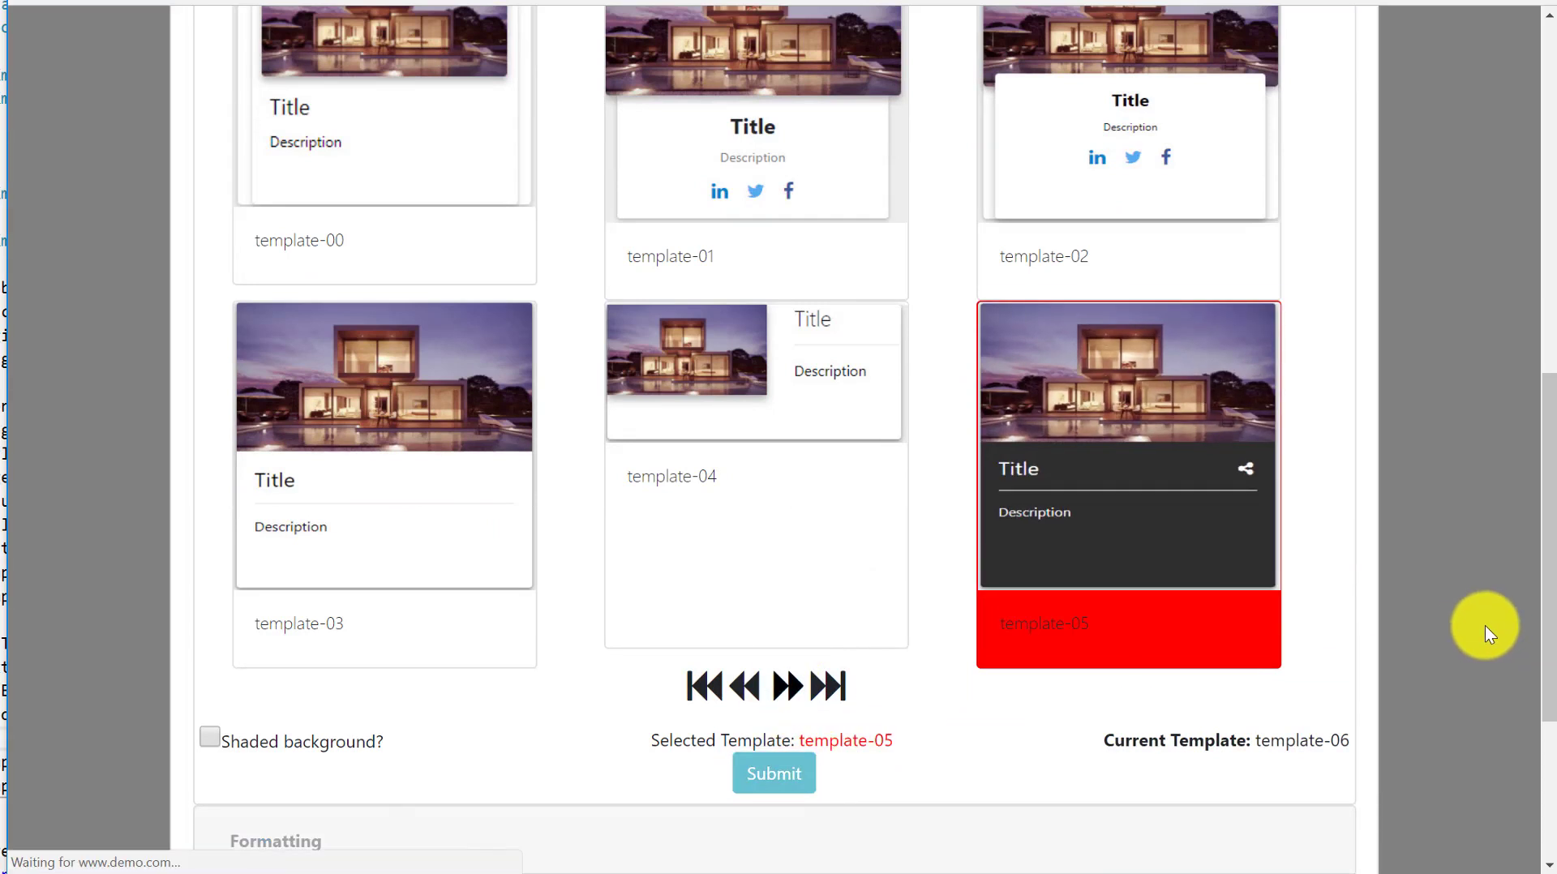
{"action": "scroll", "coordinate": [1485, 625], "scroll_direction": "up", "scroll_amount": 5}
{"action": "scroll", "coordinate": [1460, 612], "scroll_direction": "up", "scroll_amount": 5}
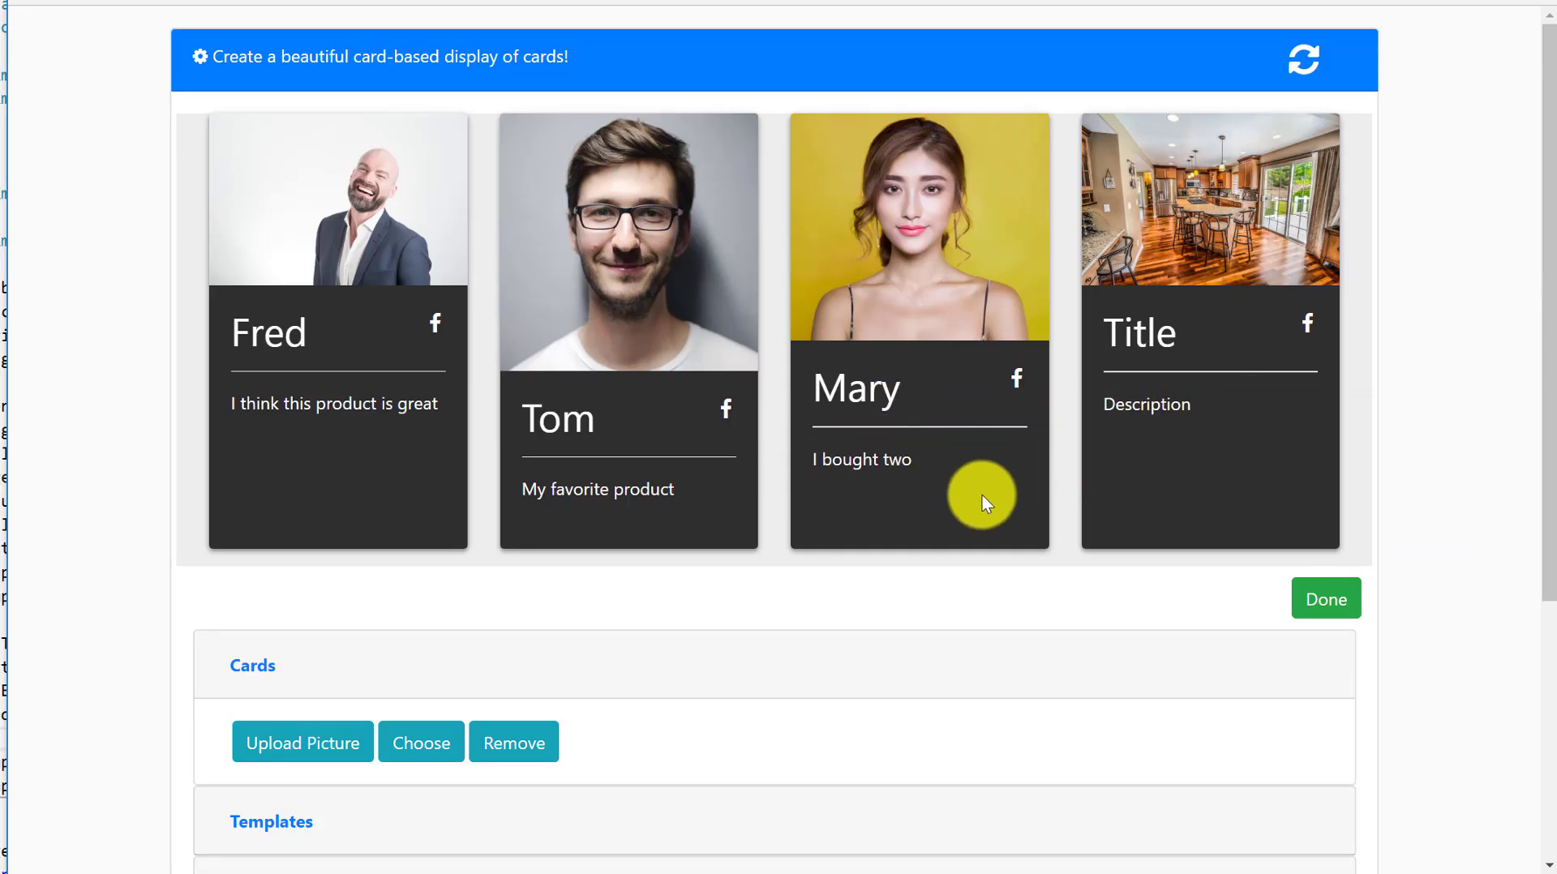
- Title the fourth card 'House' with caption 'This is a picture of a house', then save the captions
{"action": "scroll", "coordinate": [981, 494], "scroll_direction": "down", "scroll_amount": 1}
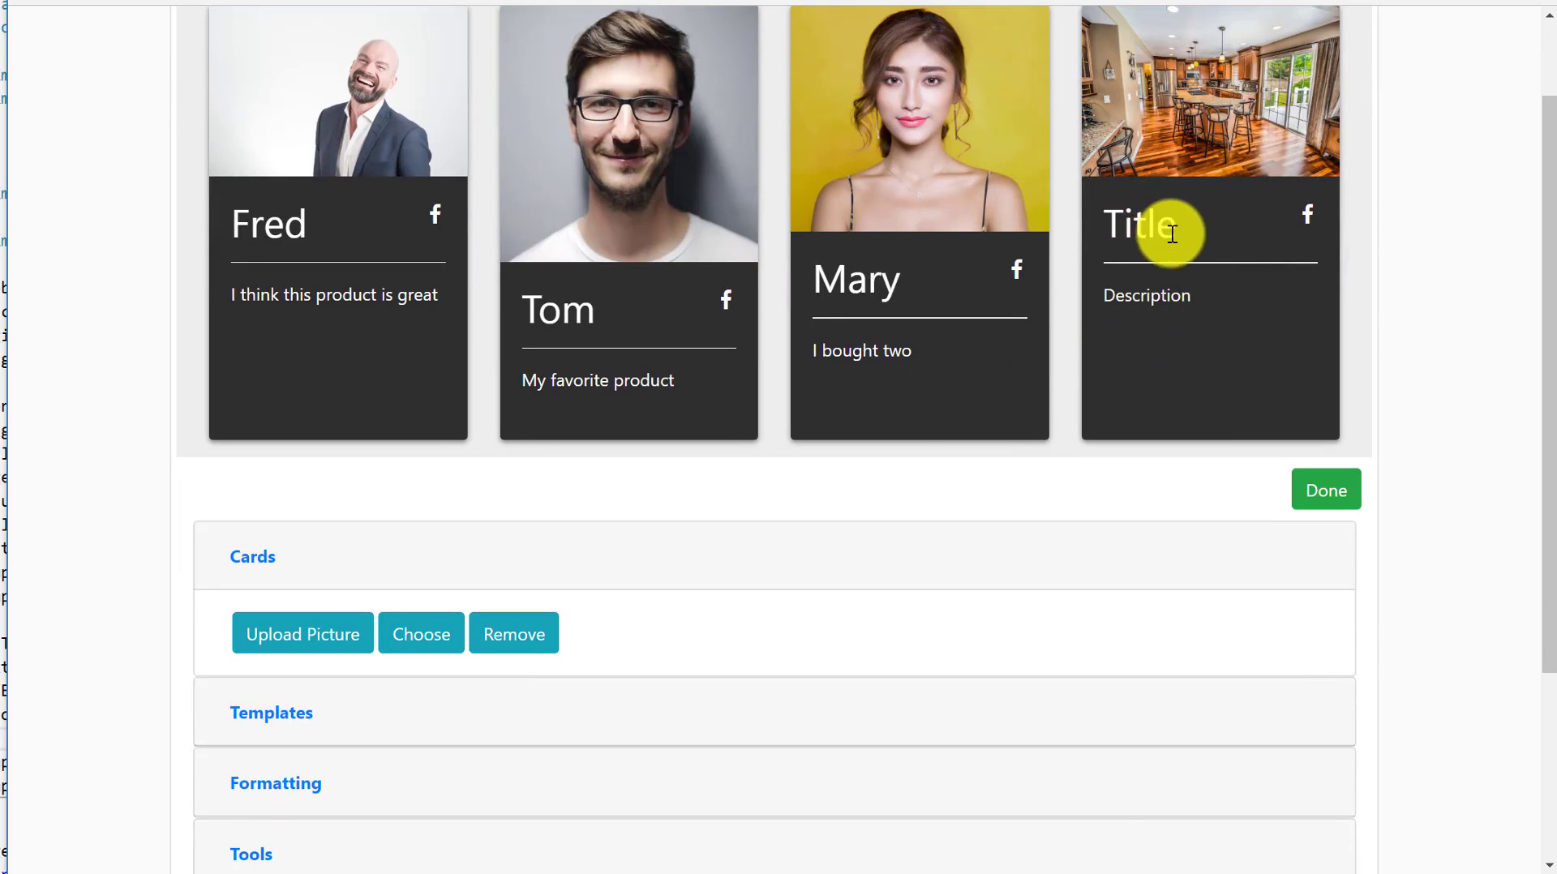
{"action": "scroll", "coordinate": [1106, 465], "scroll_direction": "down", "scroll_amount": 3}
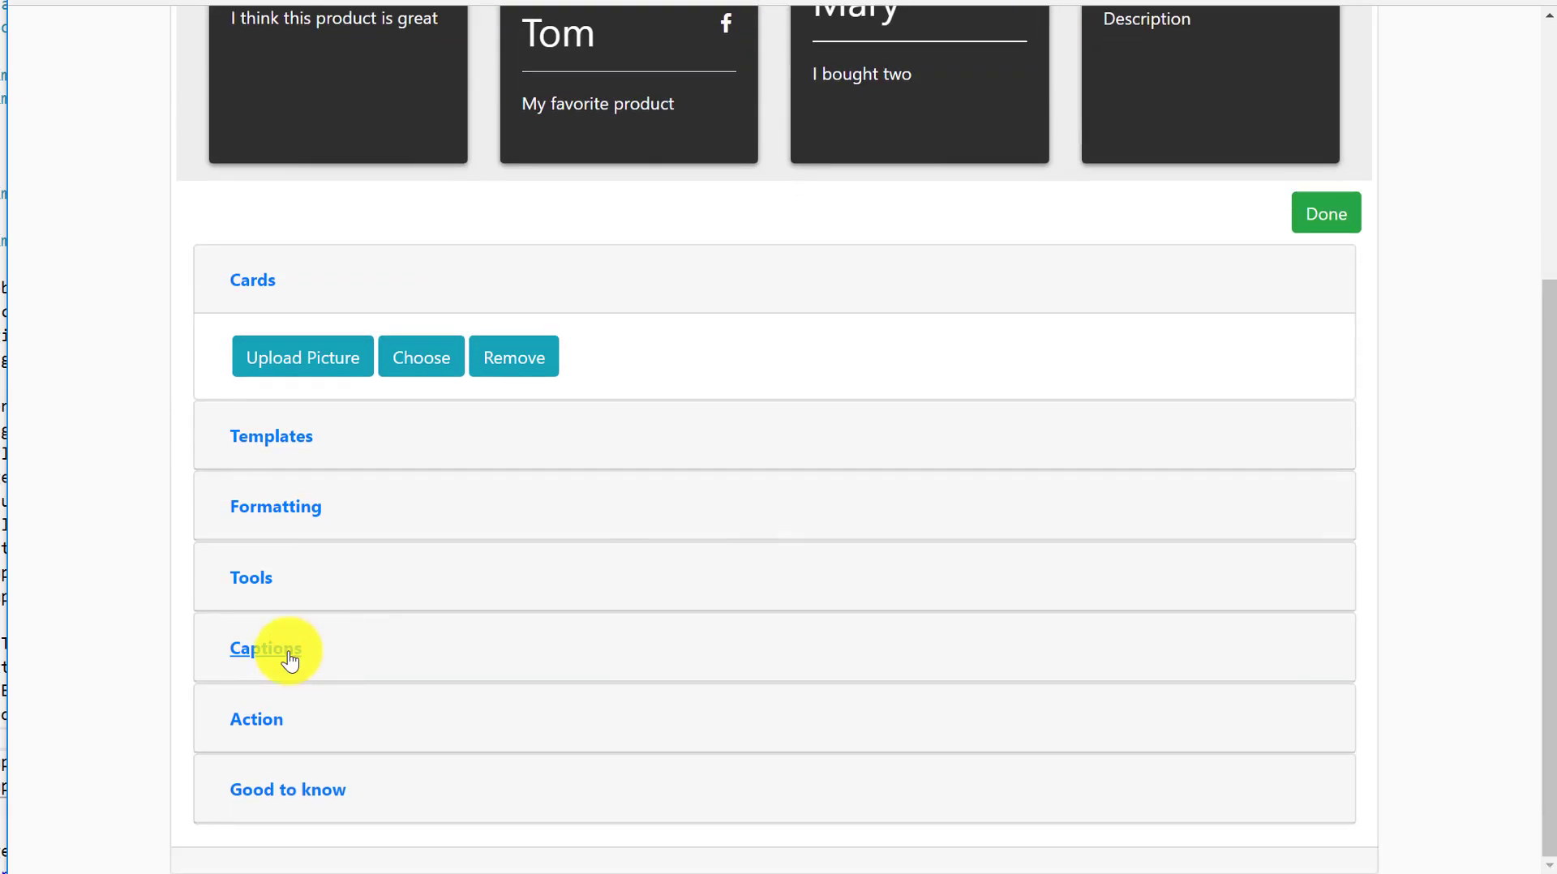
{"action": "left_click", "coordinate": [683, 617]}
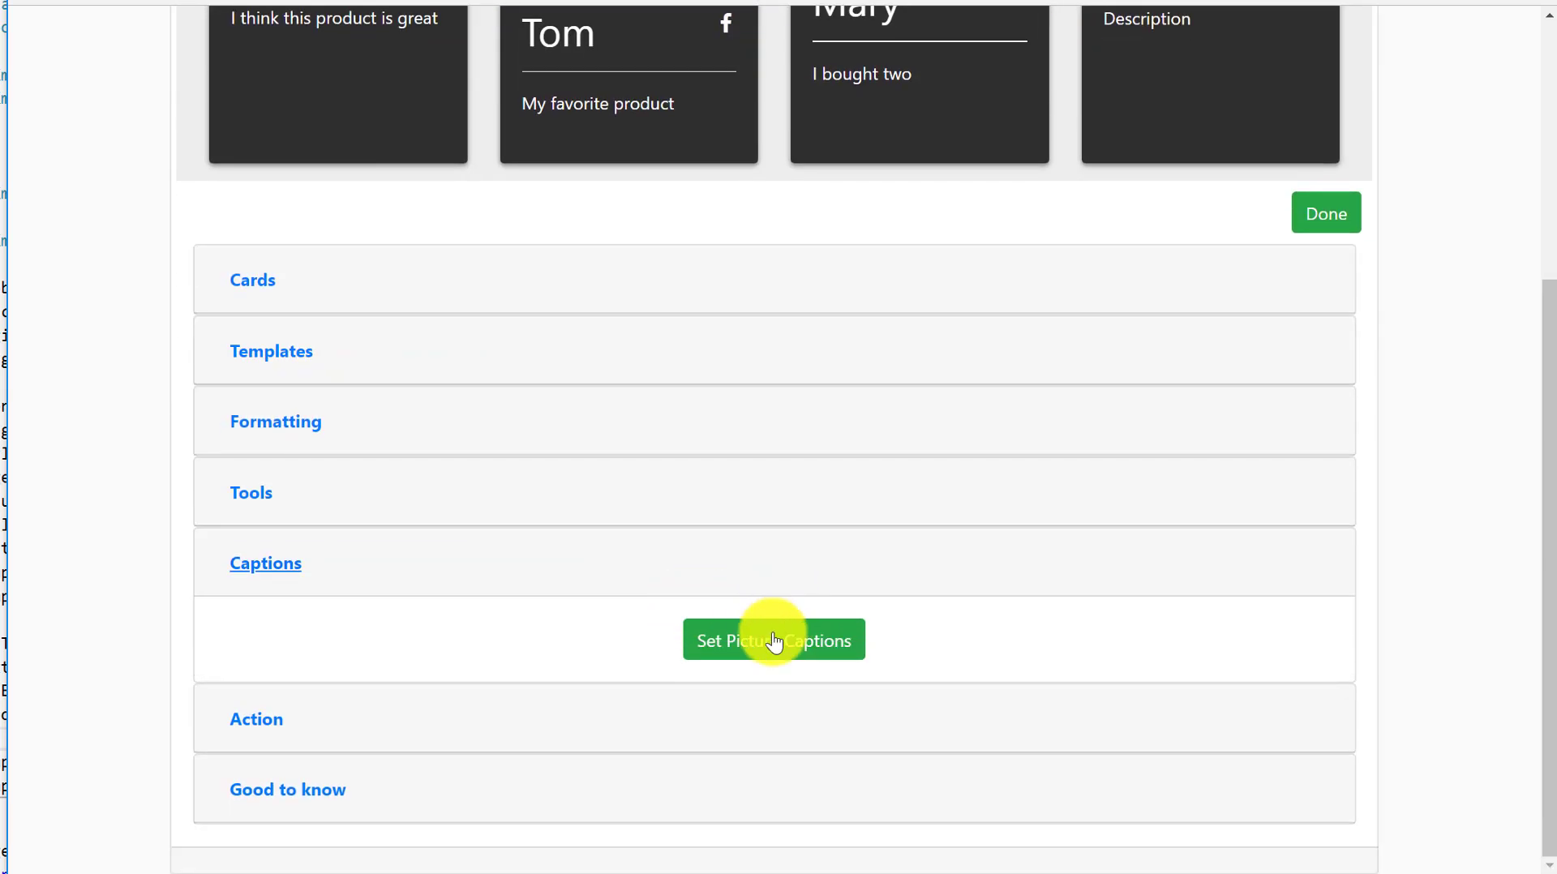
{"action": "left_click", "coordinate": [852, 631]}
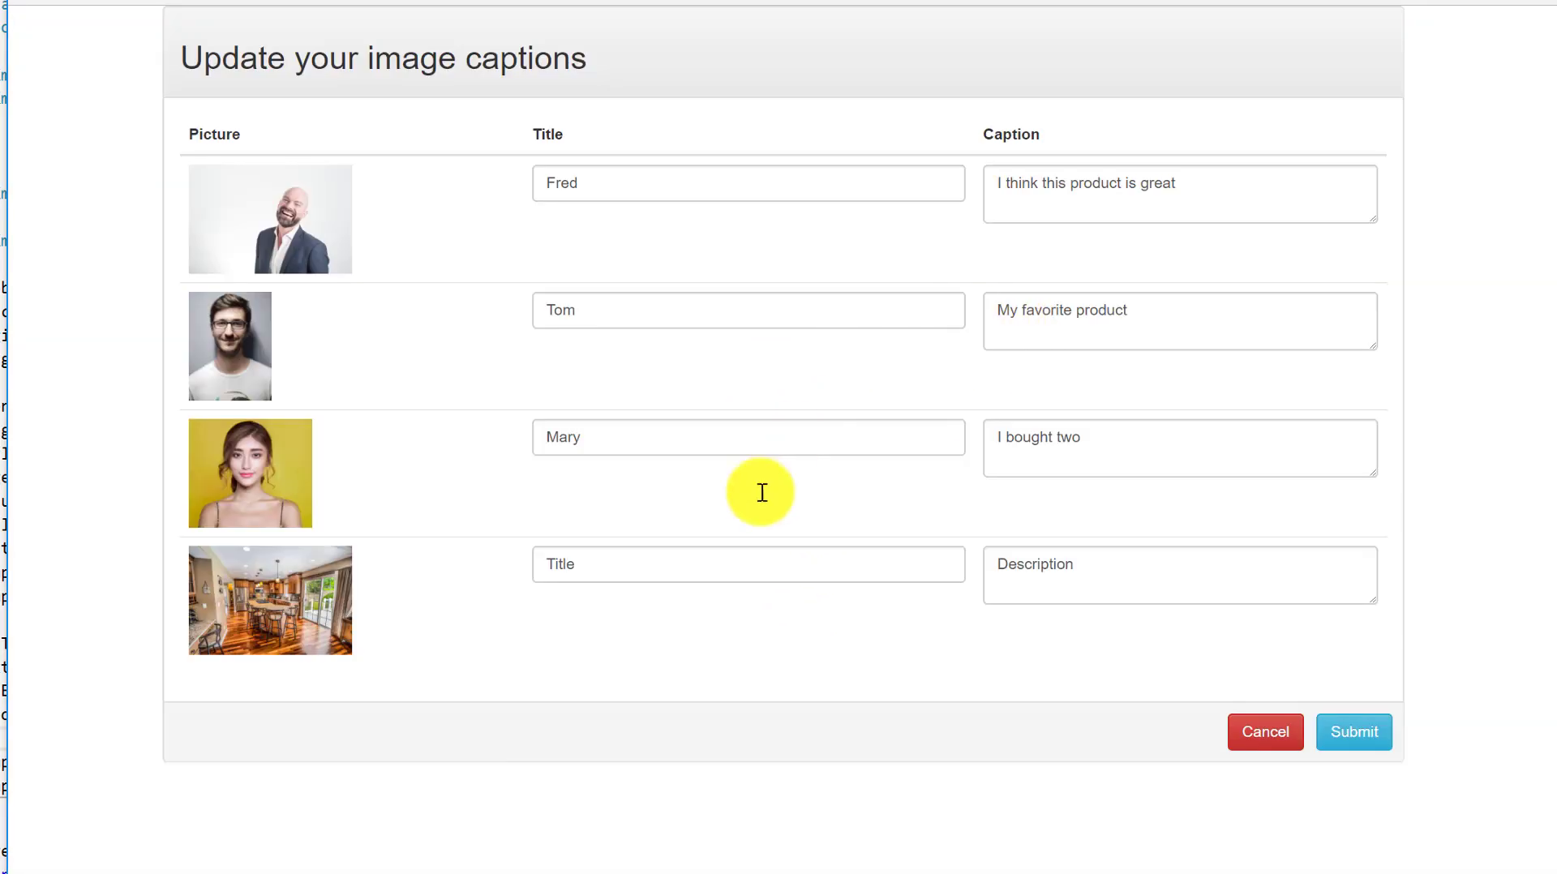
{"action": "left_click_drag", "start_coordinate": [635, 573], "coordinate": [478, 577]}
{"action": "type", "text": "House"}
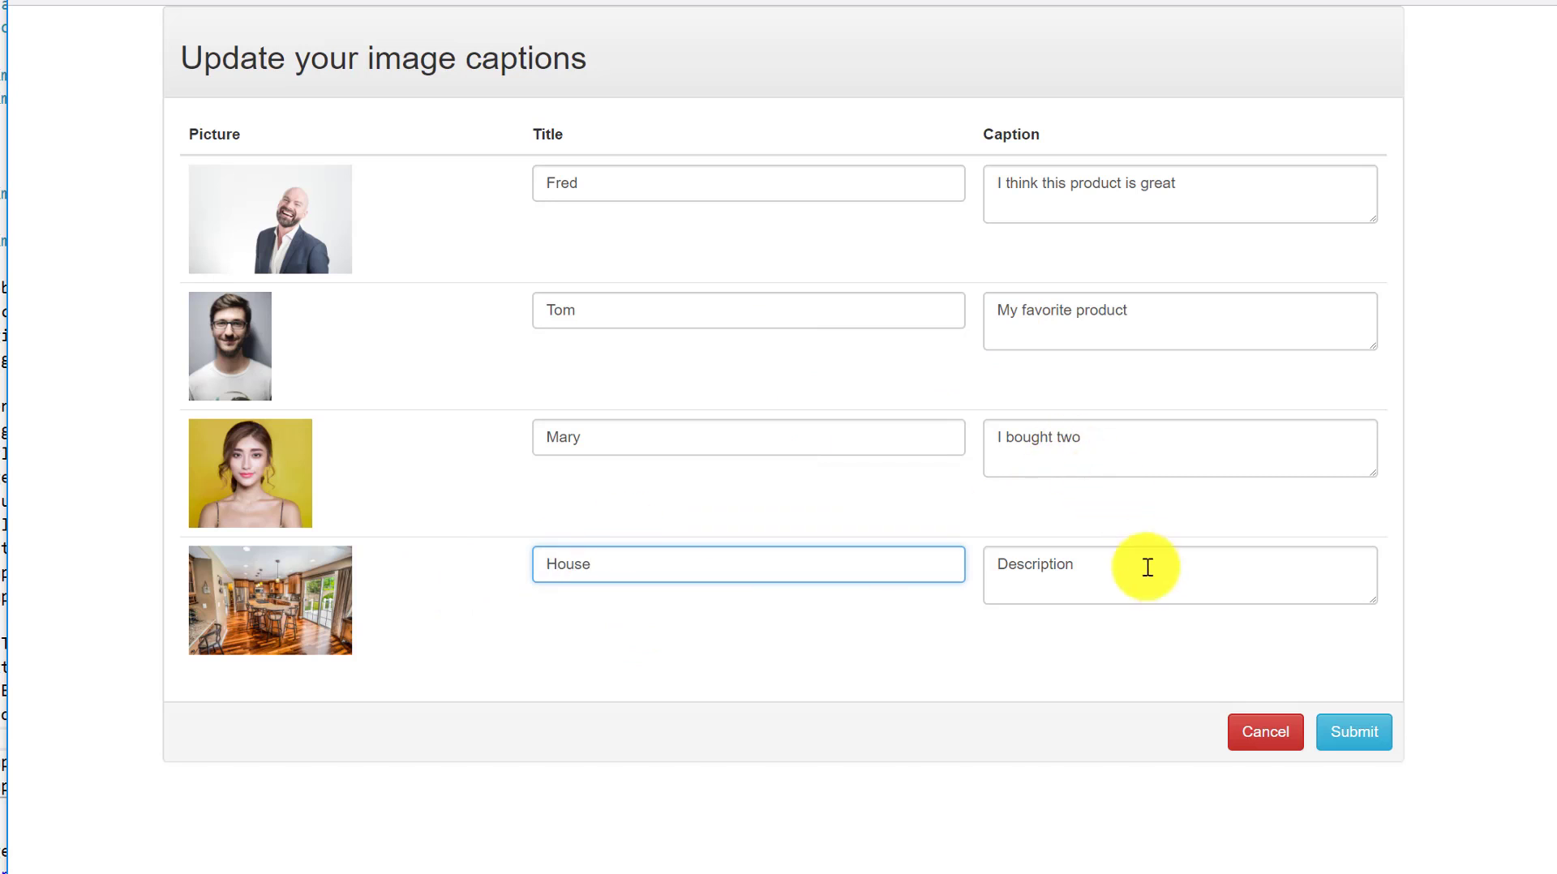
{"action": "key", "text": "Tab"}
{"action": "type", "text": "This is"}
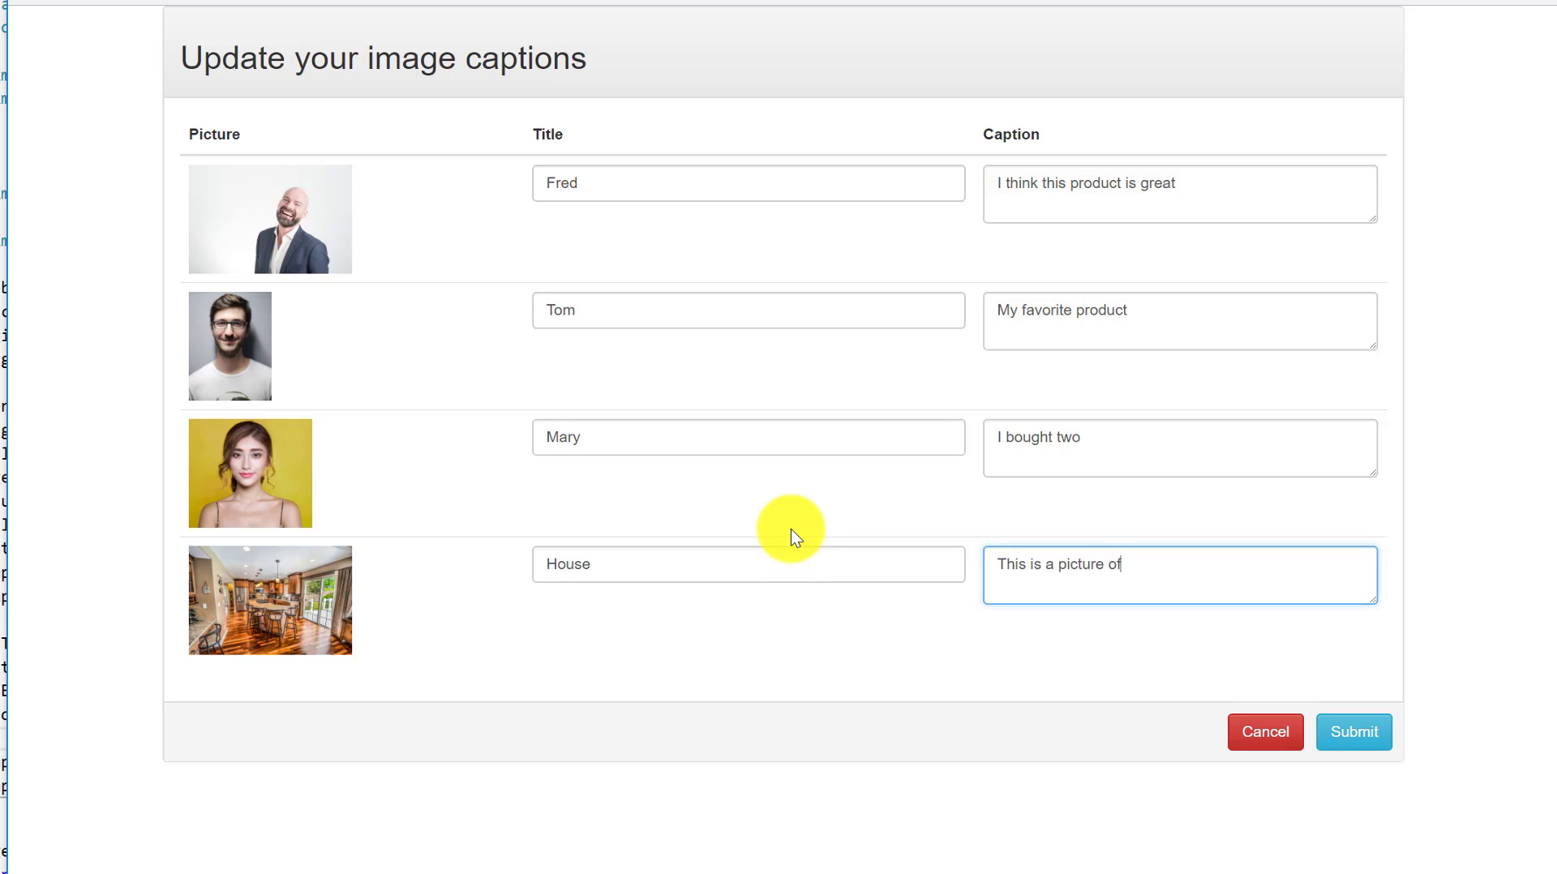
{"action": "left_click", "coordinate": [1375, 737]}
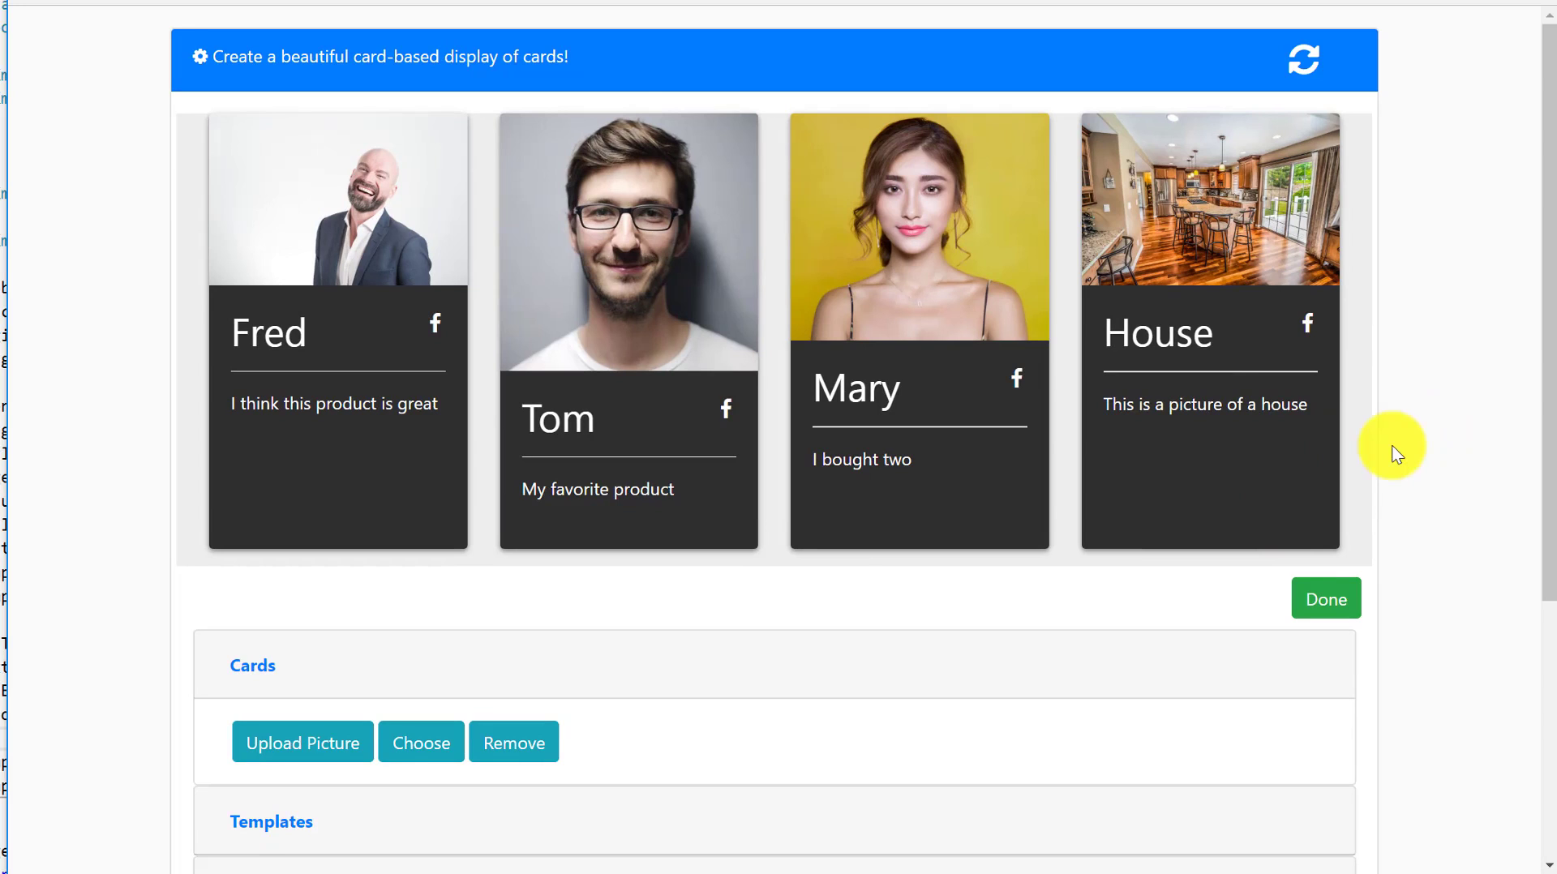
- Apply template-14 to the cards, overlaying captions on a dark band across full-height photos
{"action": "scroll", "coordinate": [1419, 420], "scroll_direction": "down", "scroll_amount": 4}
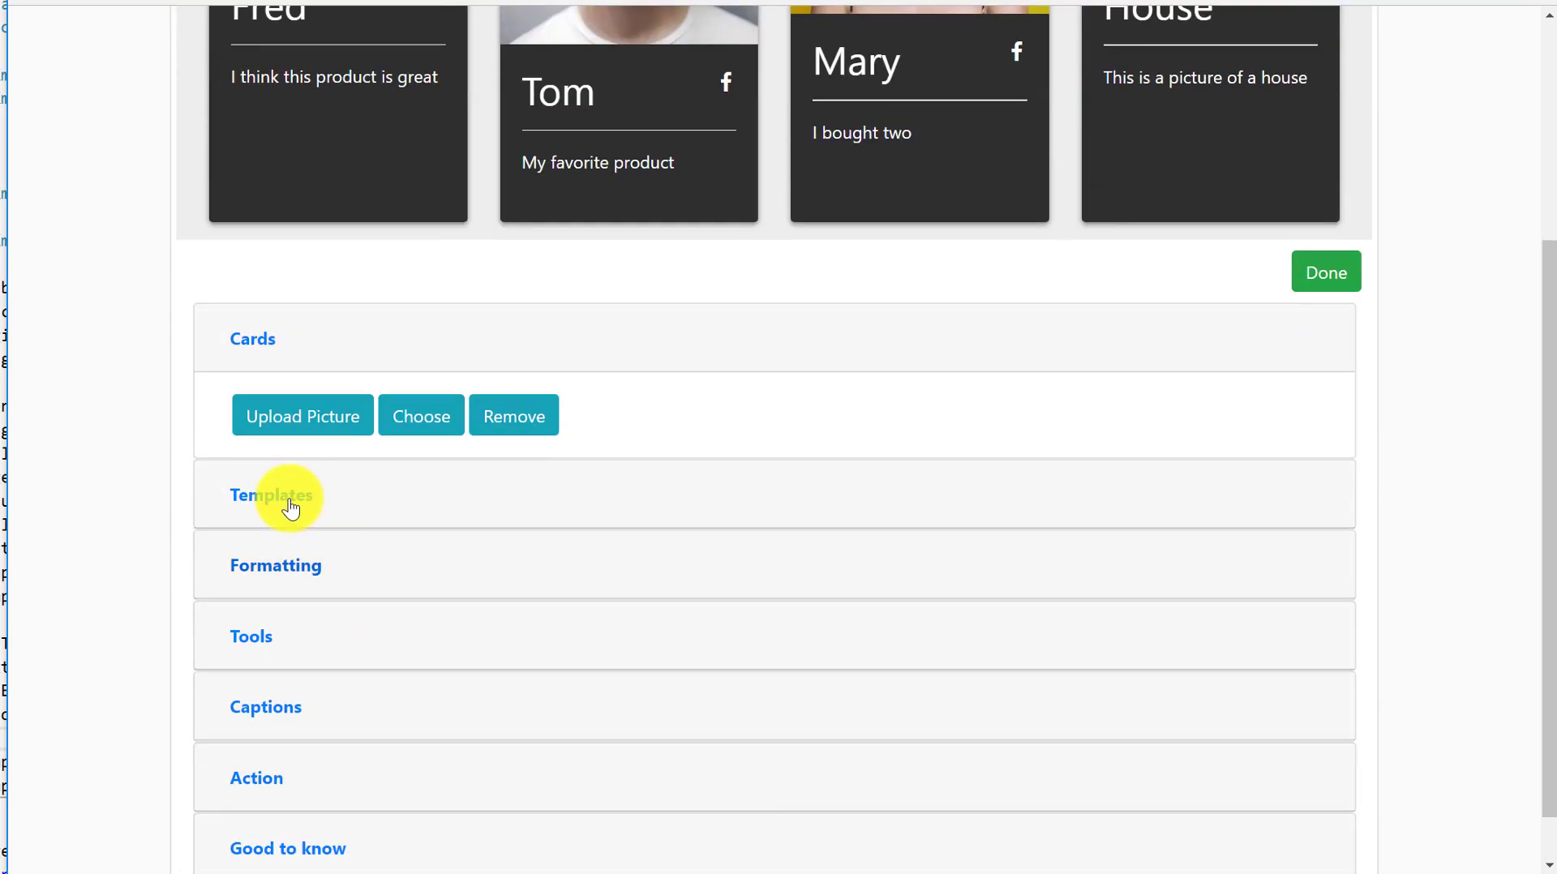
{"action": "left_click", "coordinate": [584, 489]}
{"action": "scroll", "coordinate": [962, 660], "scroll_direction": "down", "scroll_amount": 8}
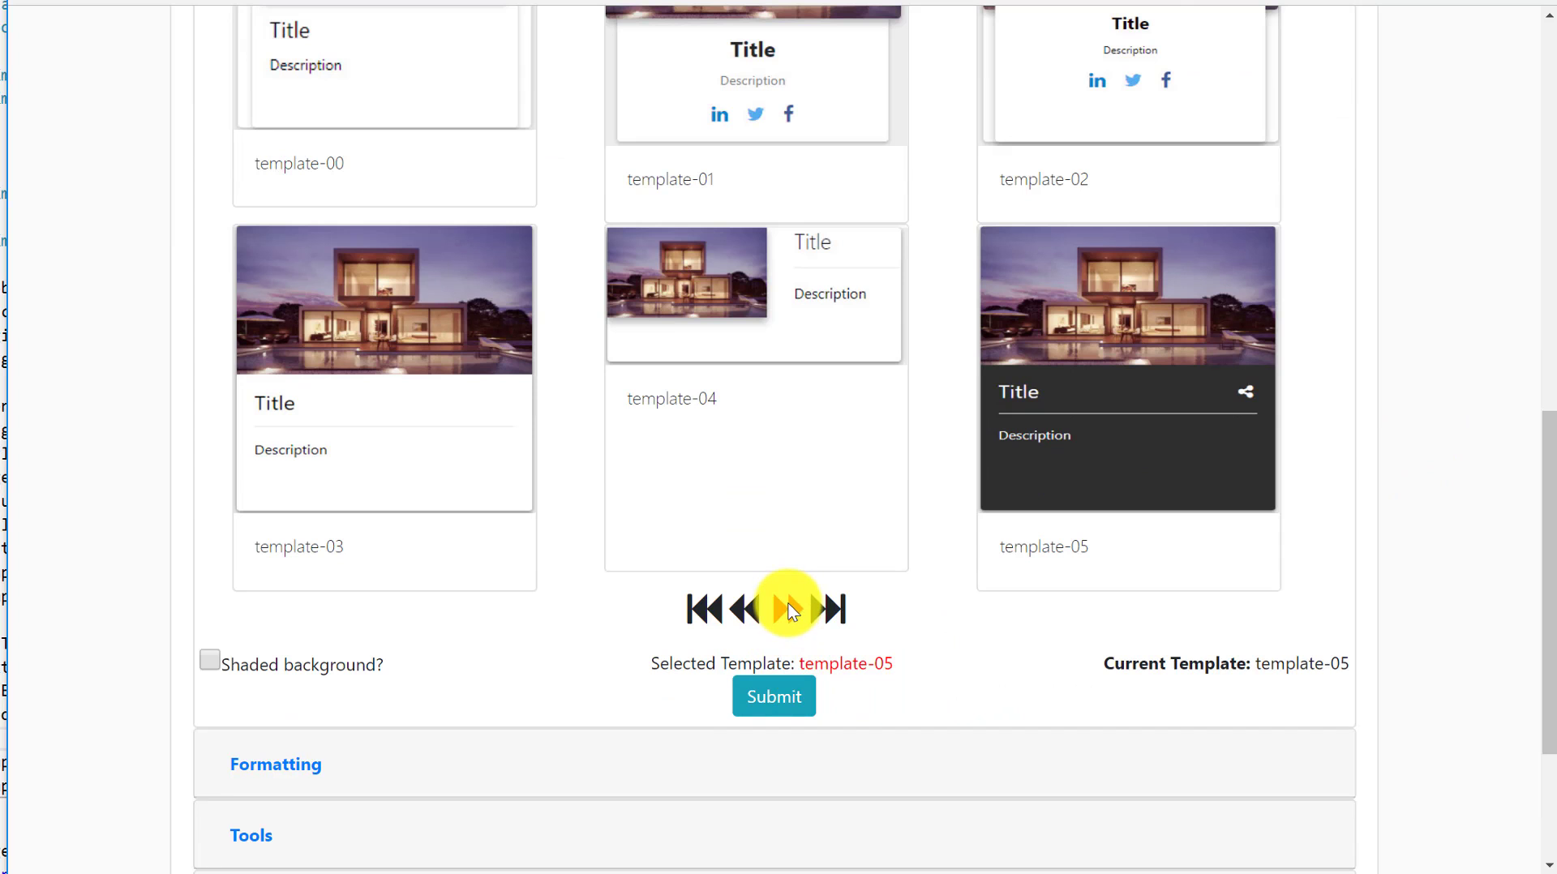
{"action": "left_click", "coordinate": [792, 610]}
{"action": "left_click", "coordinate": [790, 608]}
{"action": "scroll", "coordinate": [957, 592], "scroll_direction": "up", "scroll_amount": 3}
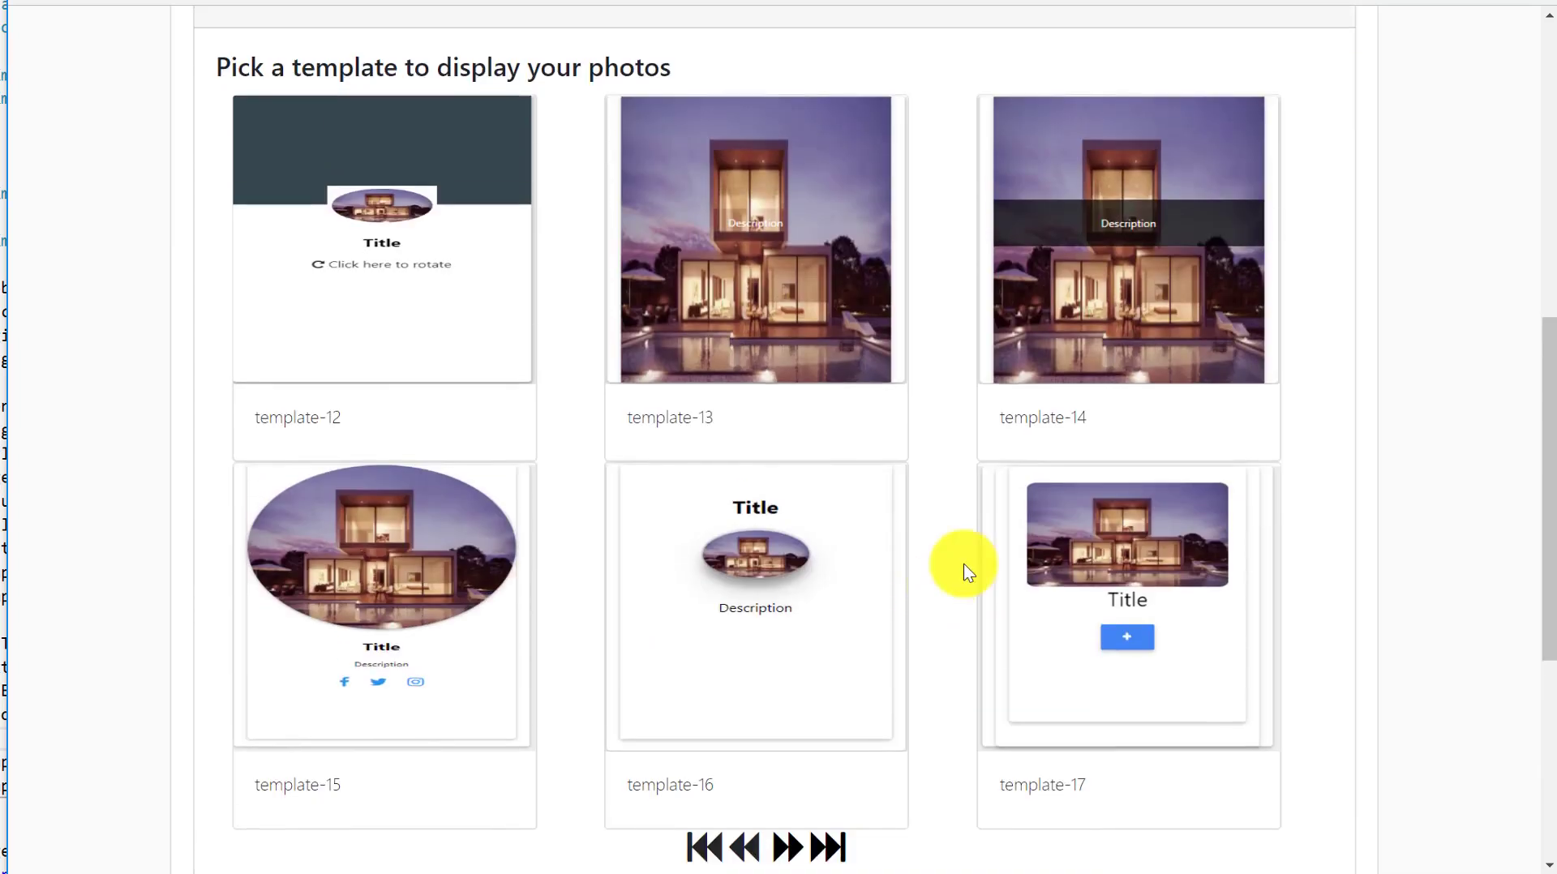
{"action": "scroll", "coordinate": [963, 572], "scroll_direction": "up", "scroll_amount": 1}
{"action": "left_click", "coordinate": [1156, 324]}
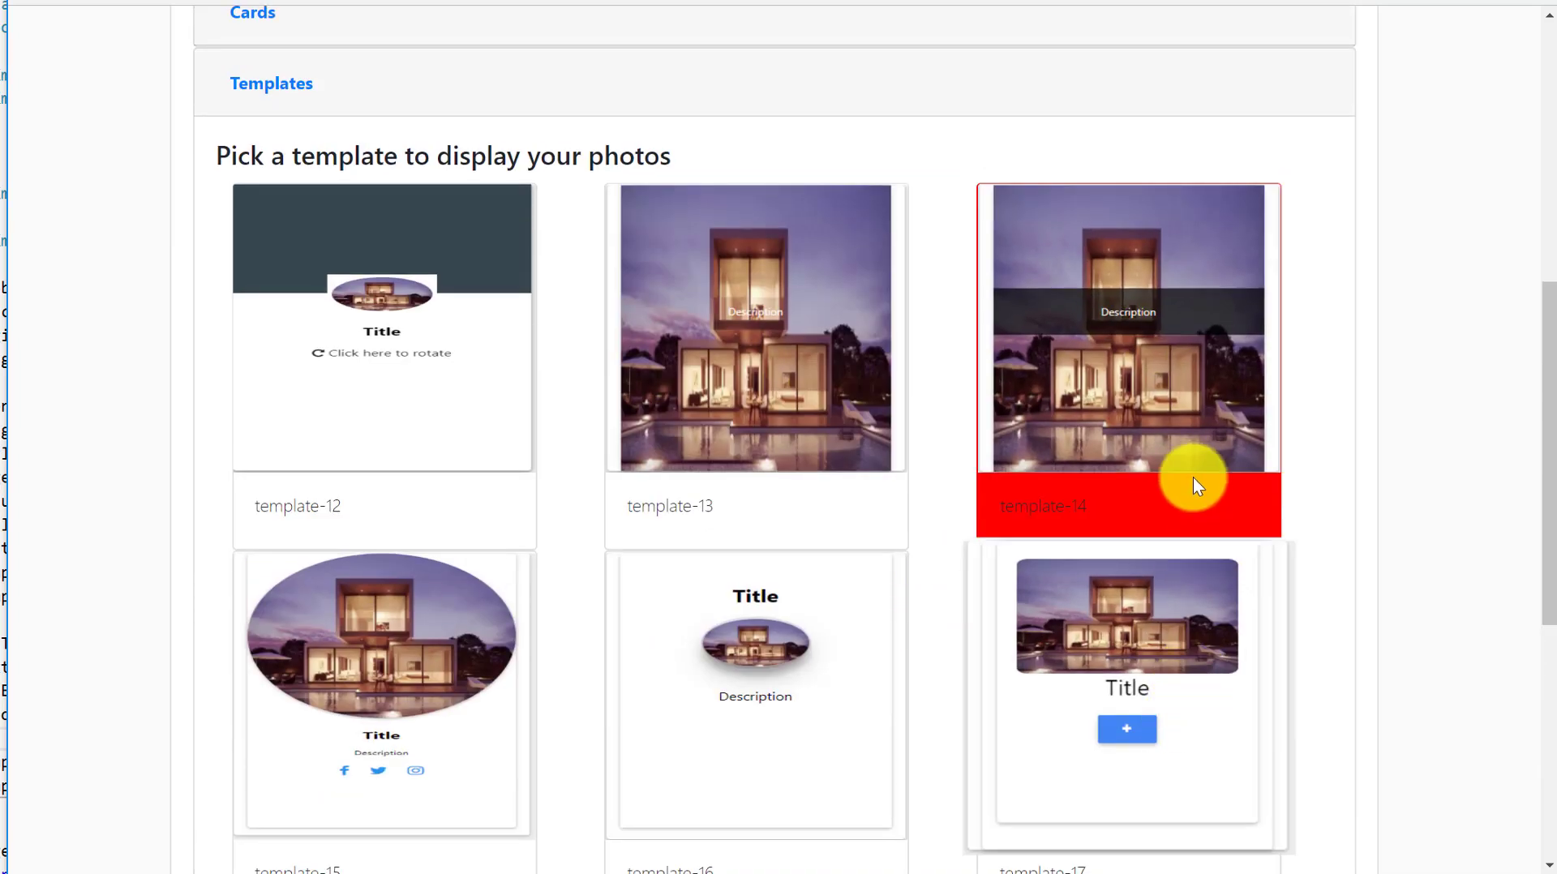
{"action": "scroll", "coordinate": [904, 712], "scroll_direction": "down", "scroll_amount": 4}
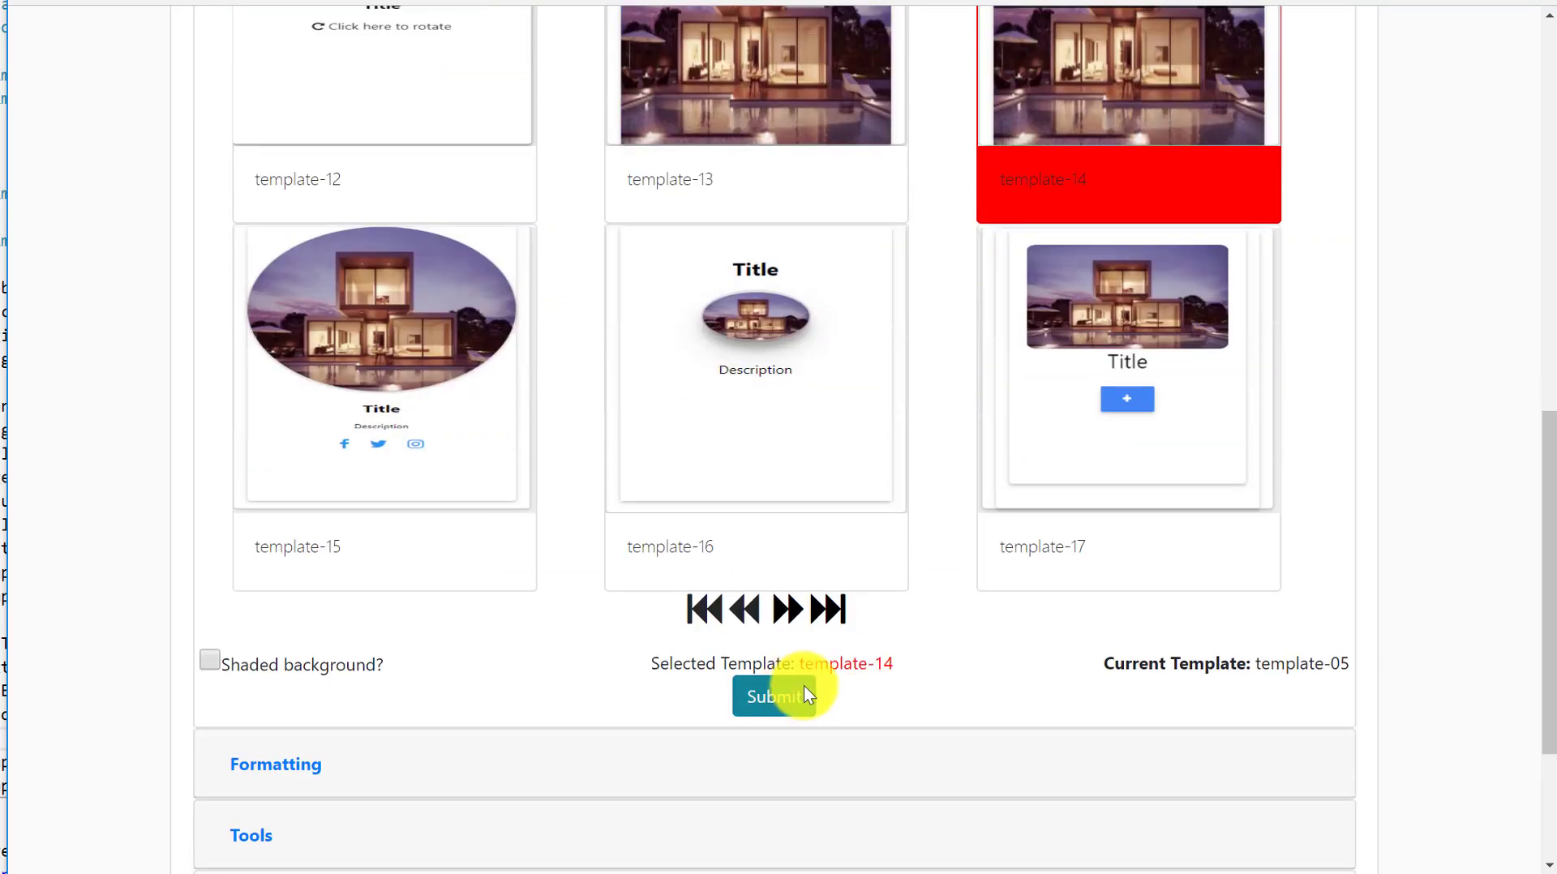
{"action": "left_click", "coordinate": [805, 690]}
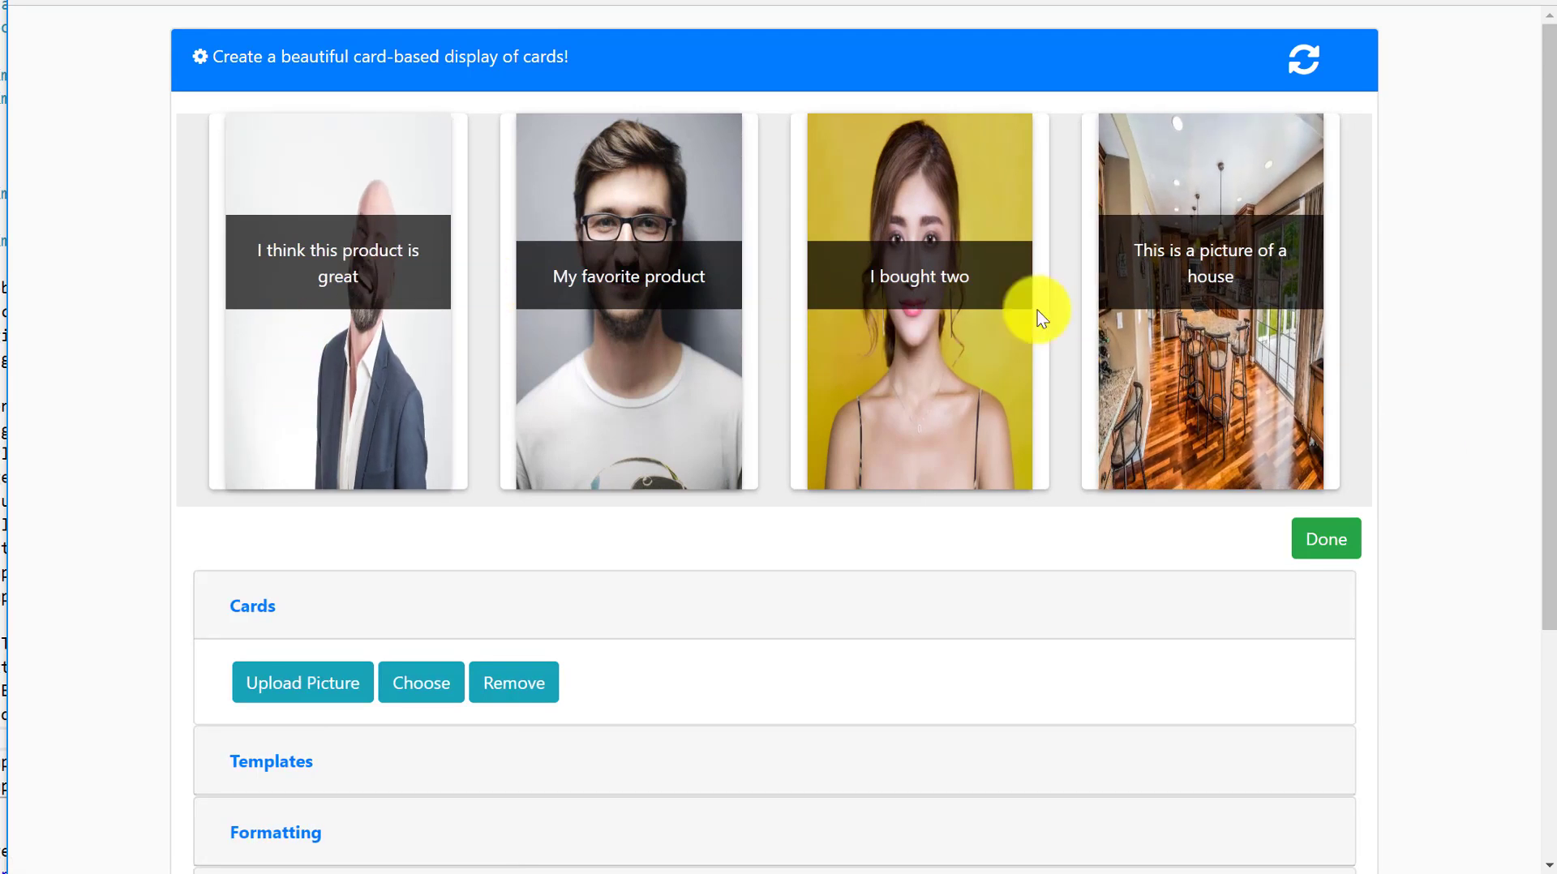
{"action": "scroll", "coordinate": [1380, 406], "scroll_direction": "down", "scroll_amount": 1}
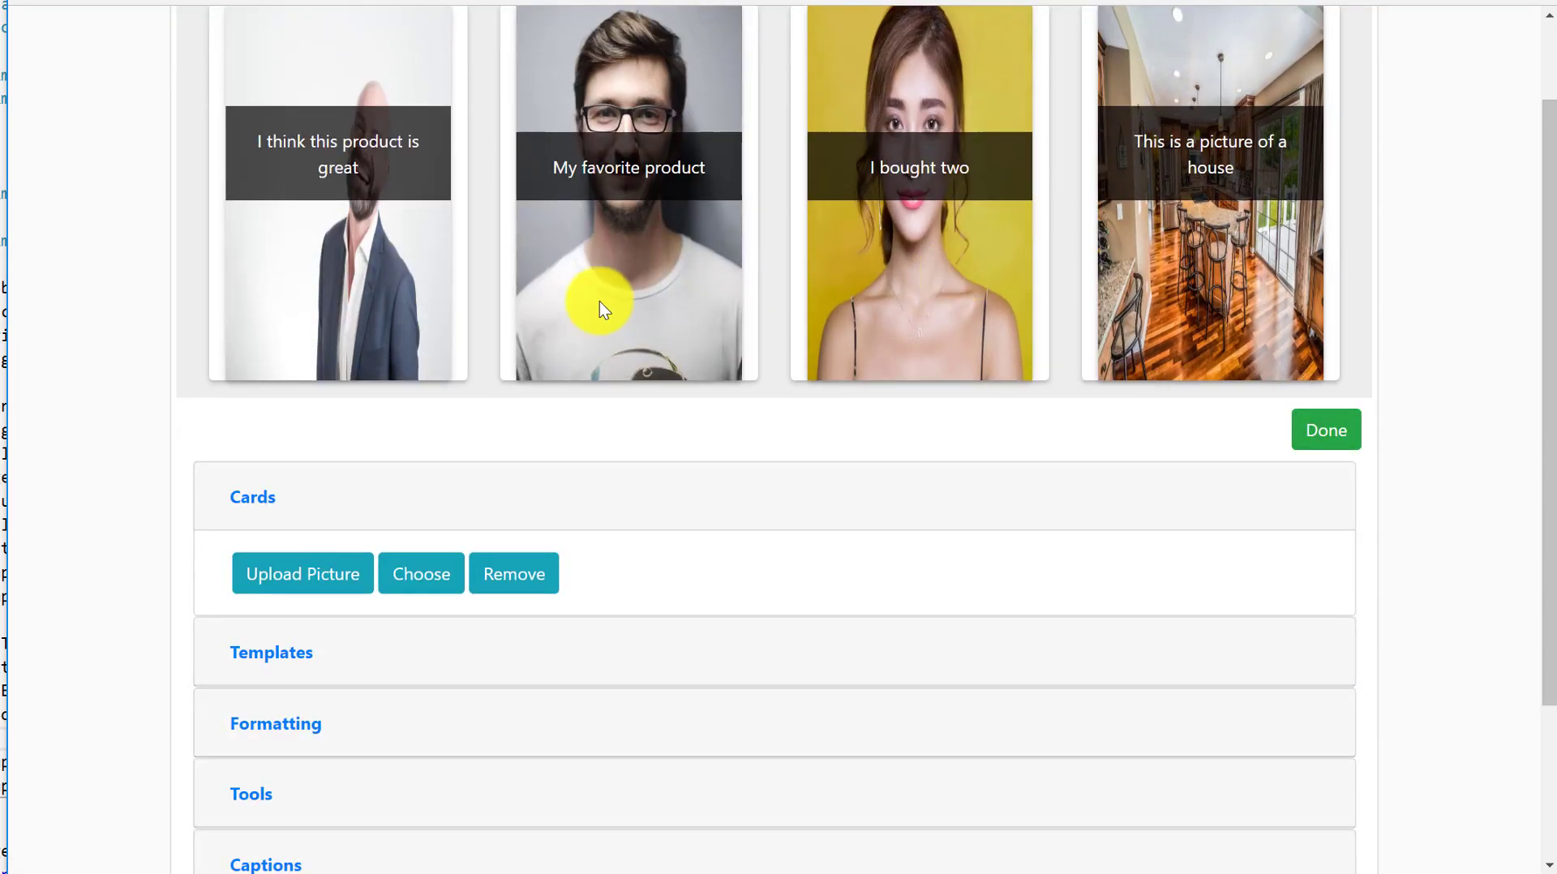
{"action": "scroll", "coordinate": [965, 592], "scroll_direction": "down", "scroll_amount": 2}
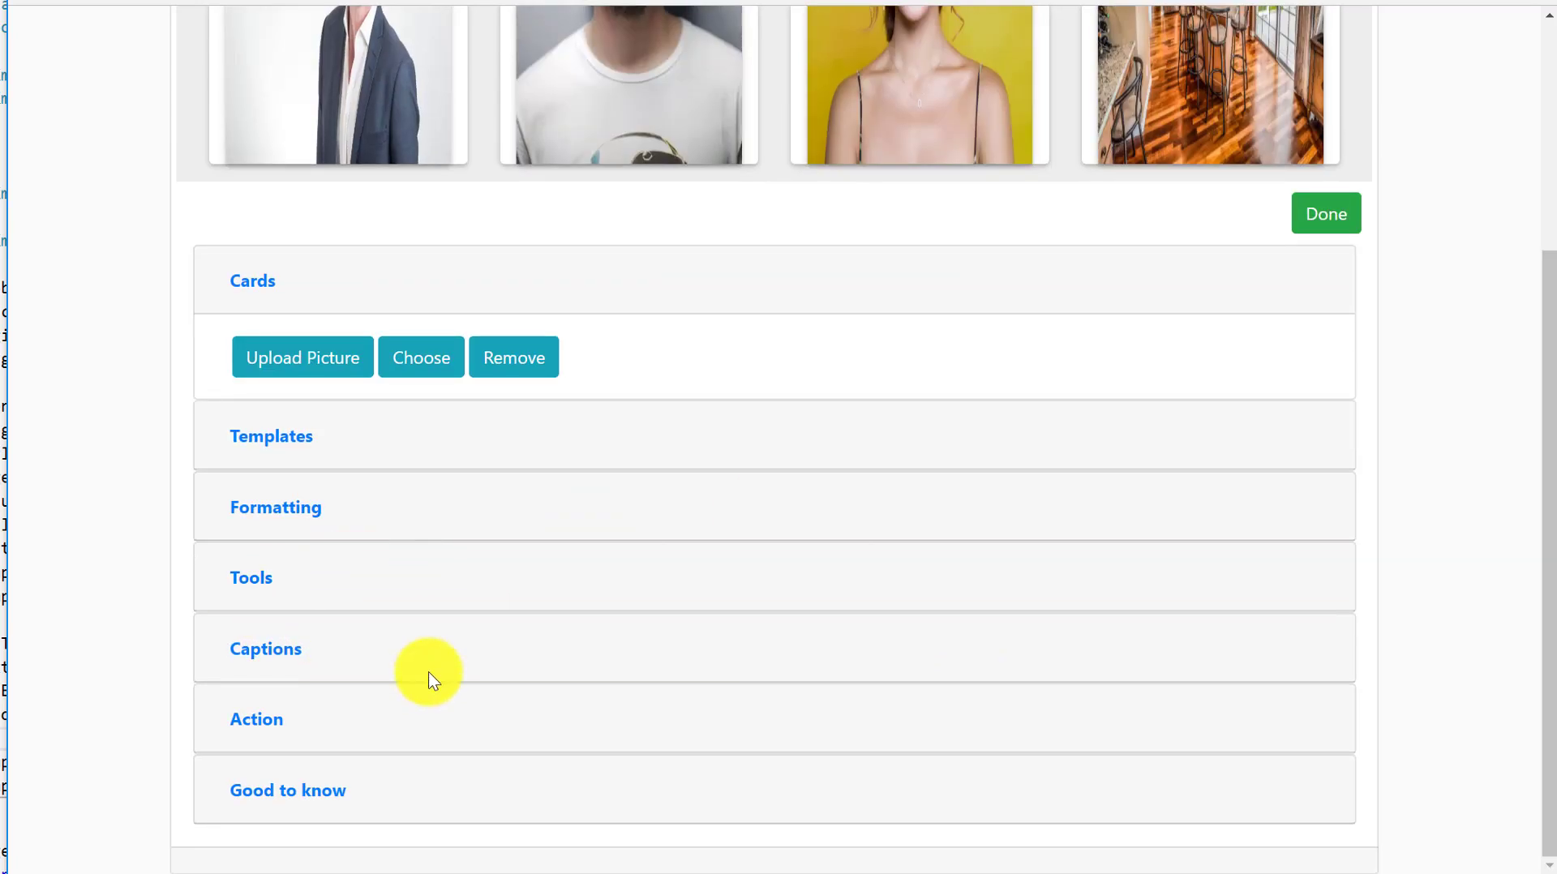
{"action": "left_click", "coordinate": [280, 725]}
{"action": "scroll", "coordinate": [838, 601], "scroll_direction": "down", "scroll_amount": 1}
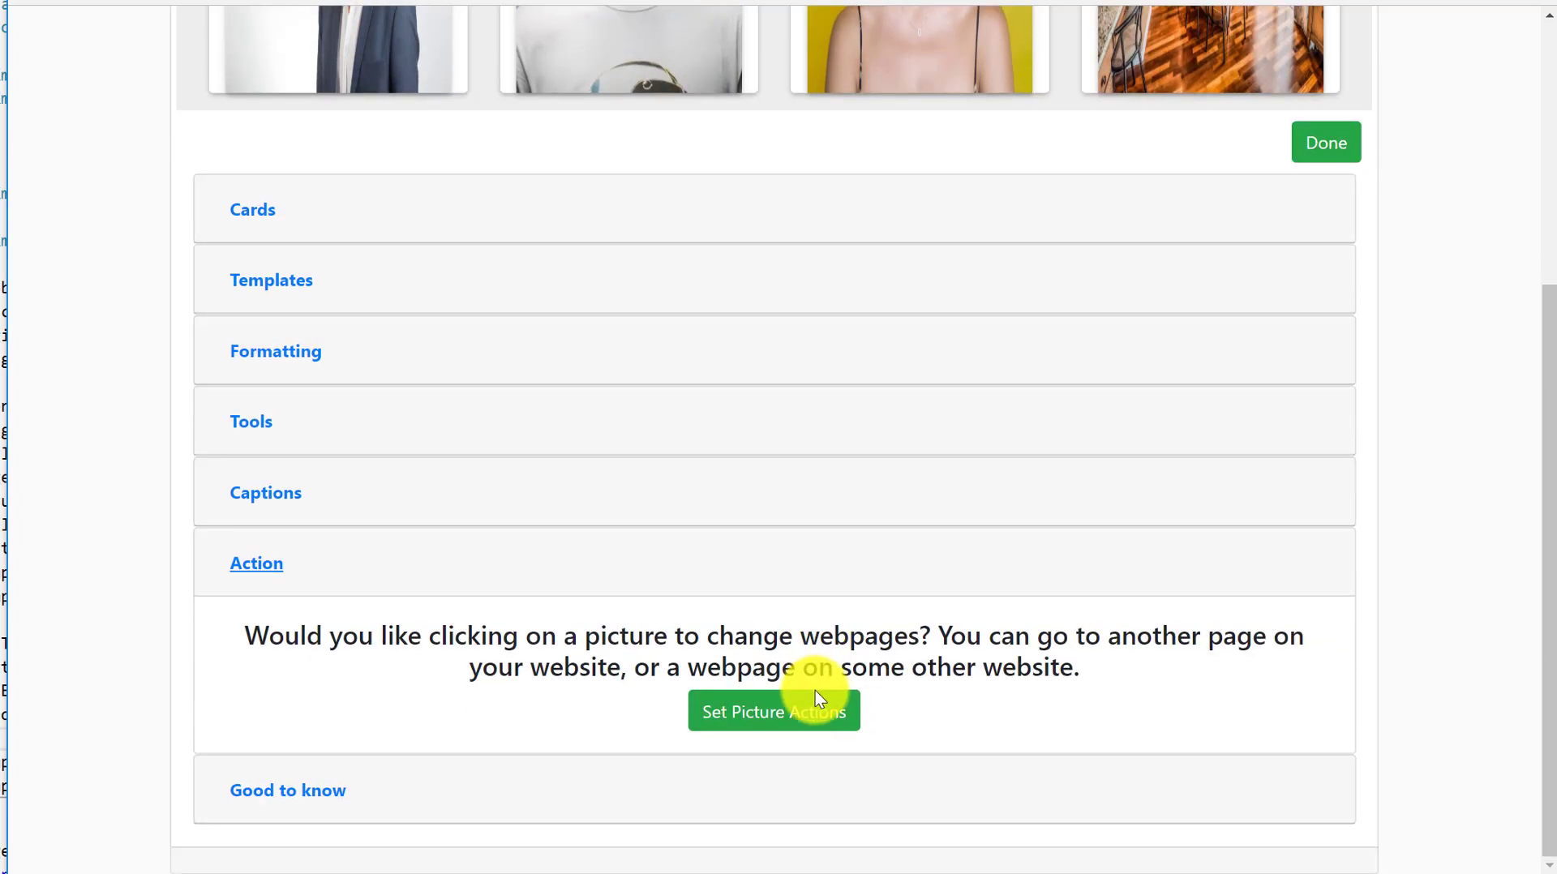
{"action": "left_click", "coordinate": [815, 691]}
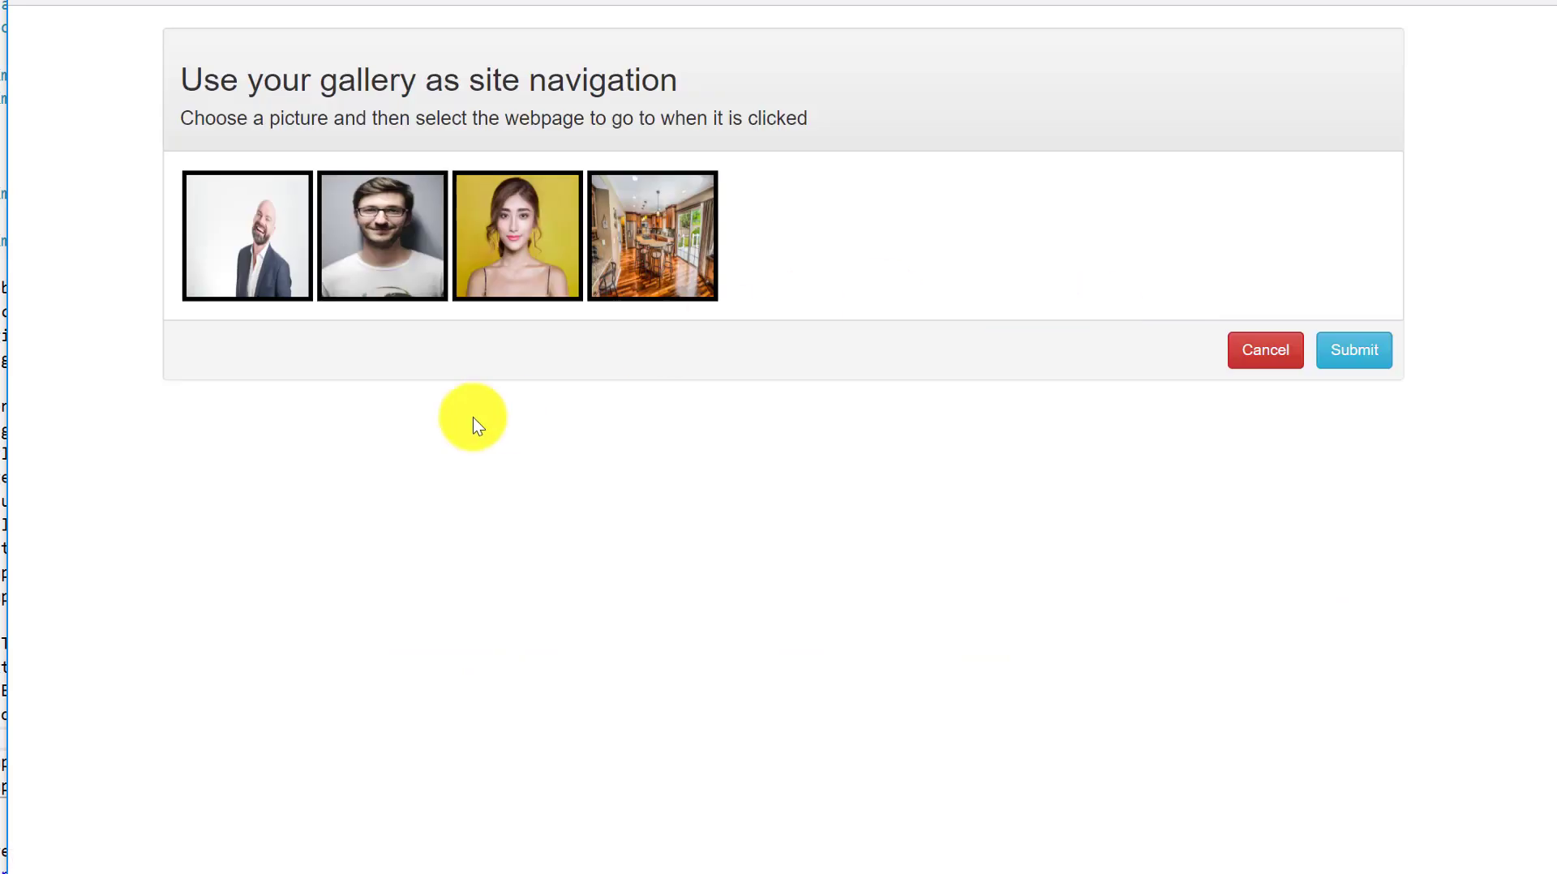
{"action": "left_click", "coordinate": [273, 217]}
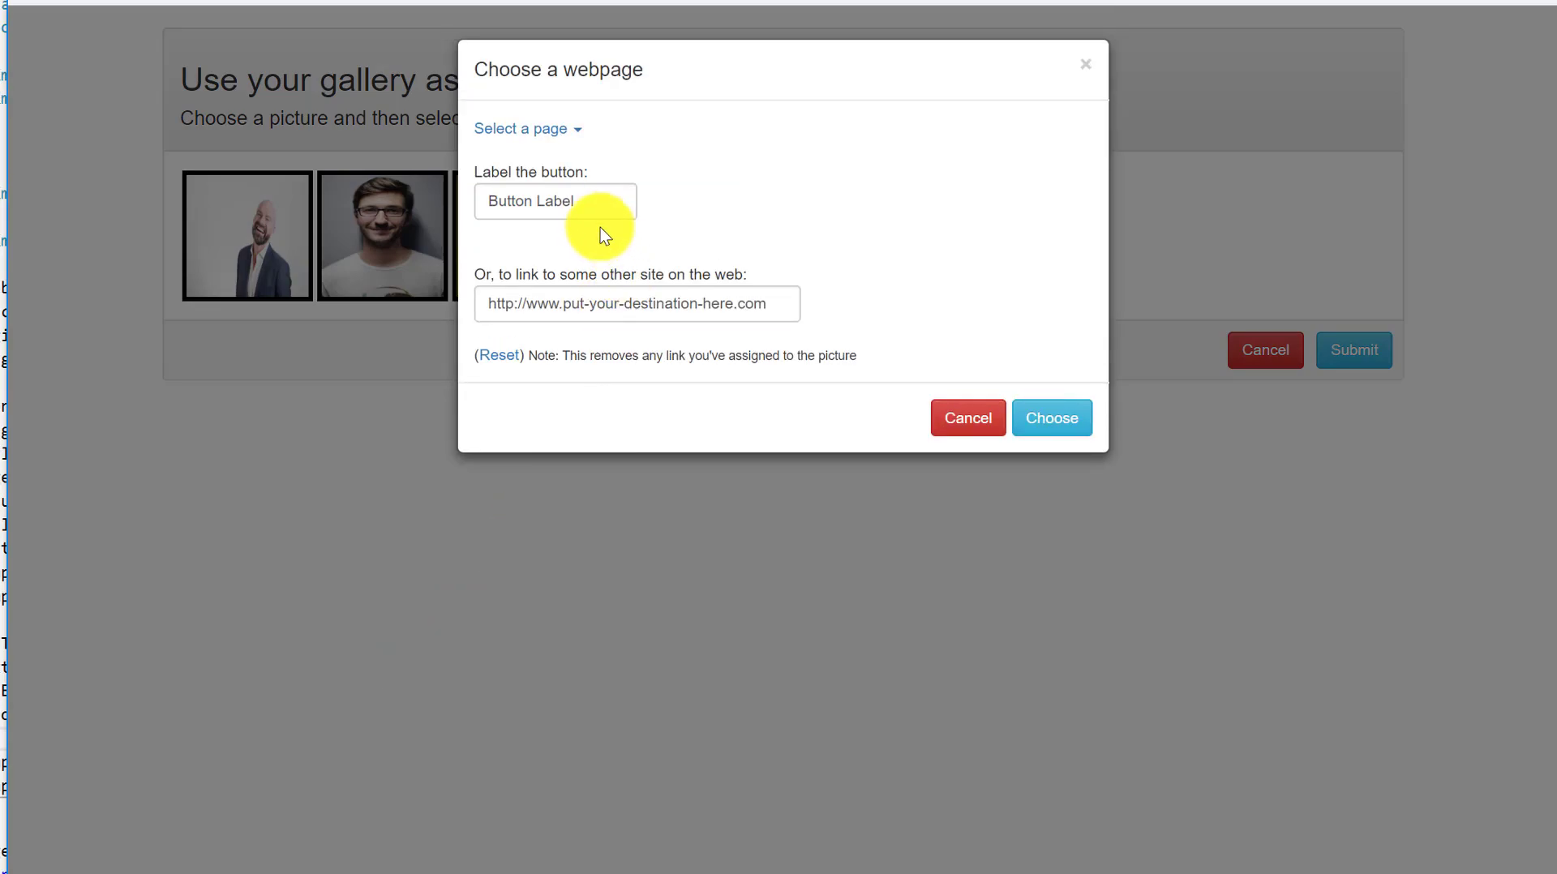
{"action": "triple_click", "coordinate": [595, 197]}
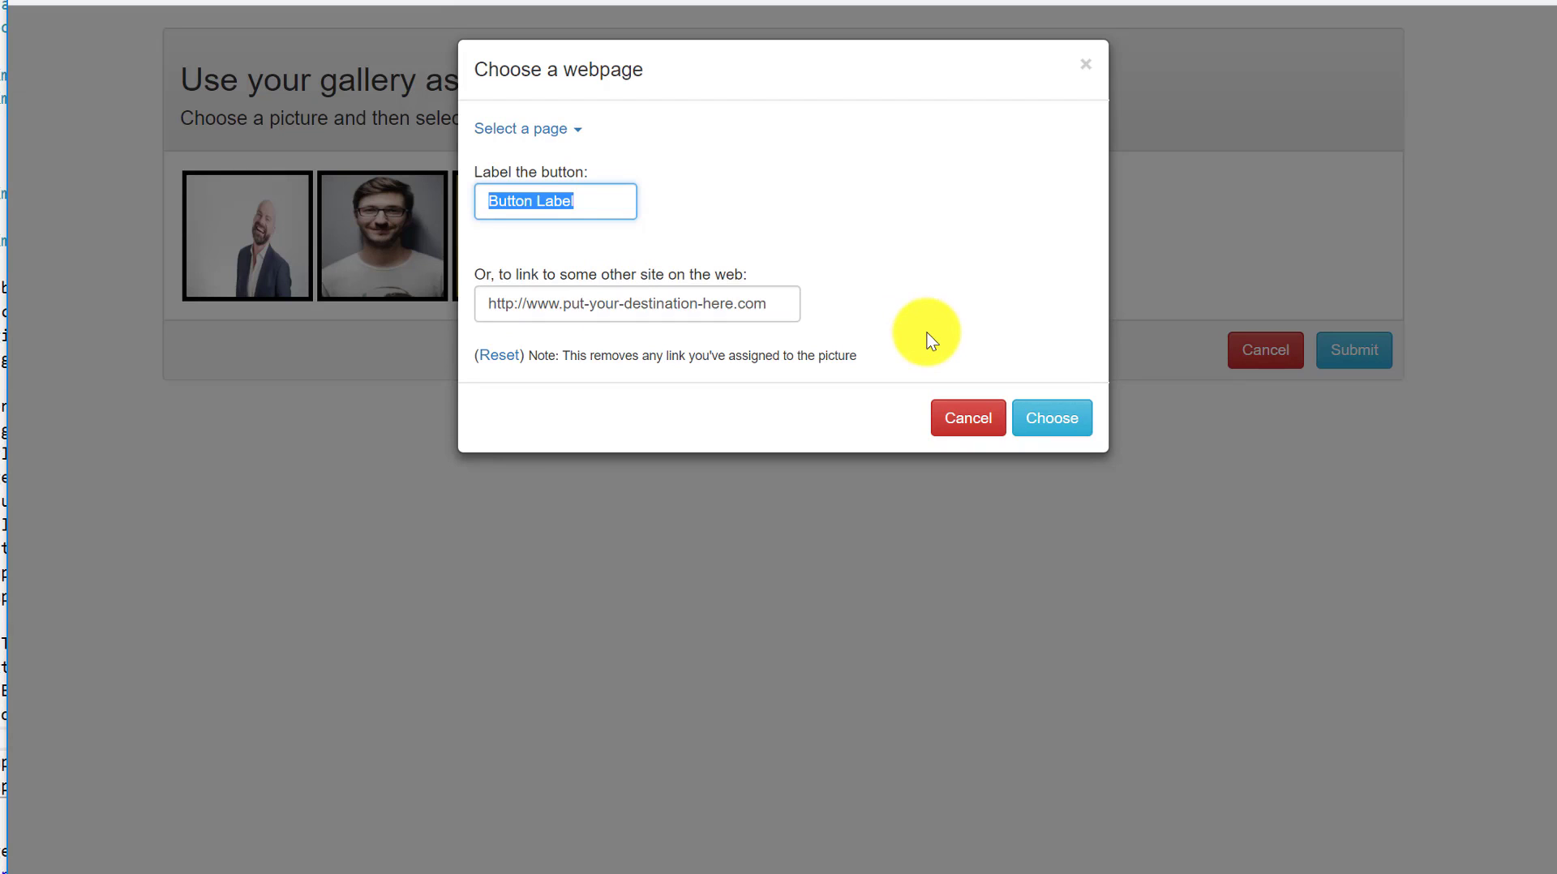
{"action": "type", "text": "Google"}
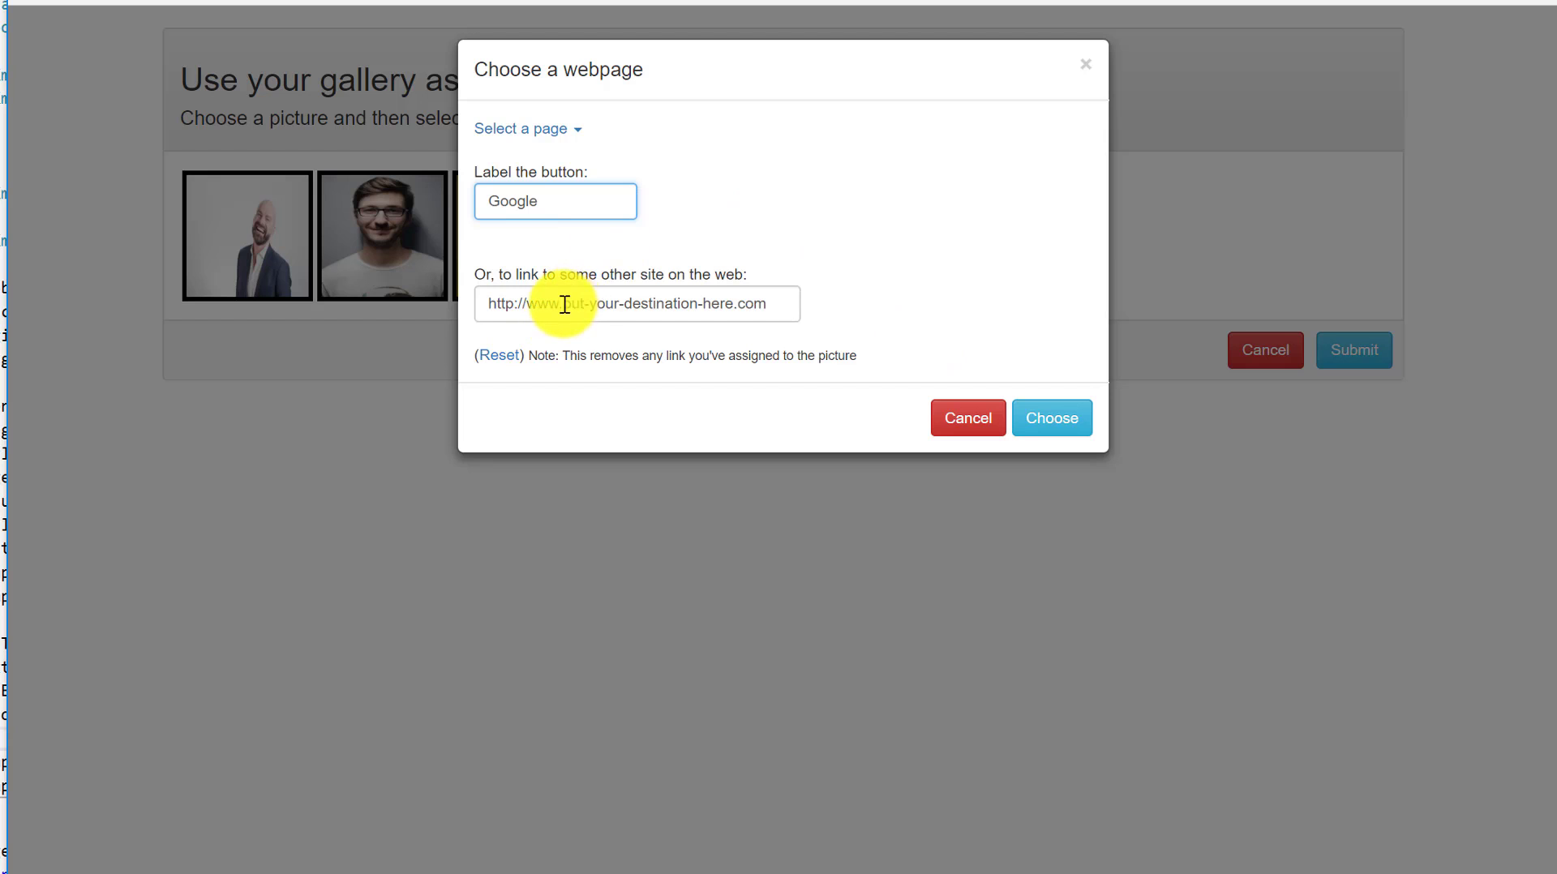
{"action": "left_click_drag", "start_coordinate": [564, 304], "coordinate": [725, 304]}
{"action": "key", "text": "BackSpace"}
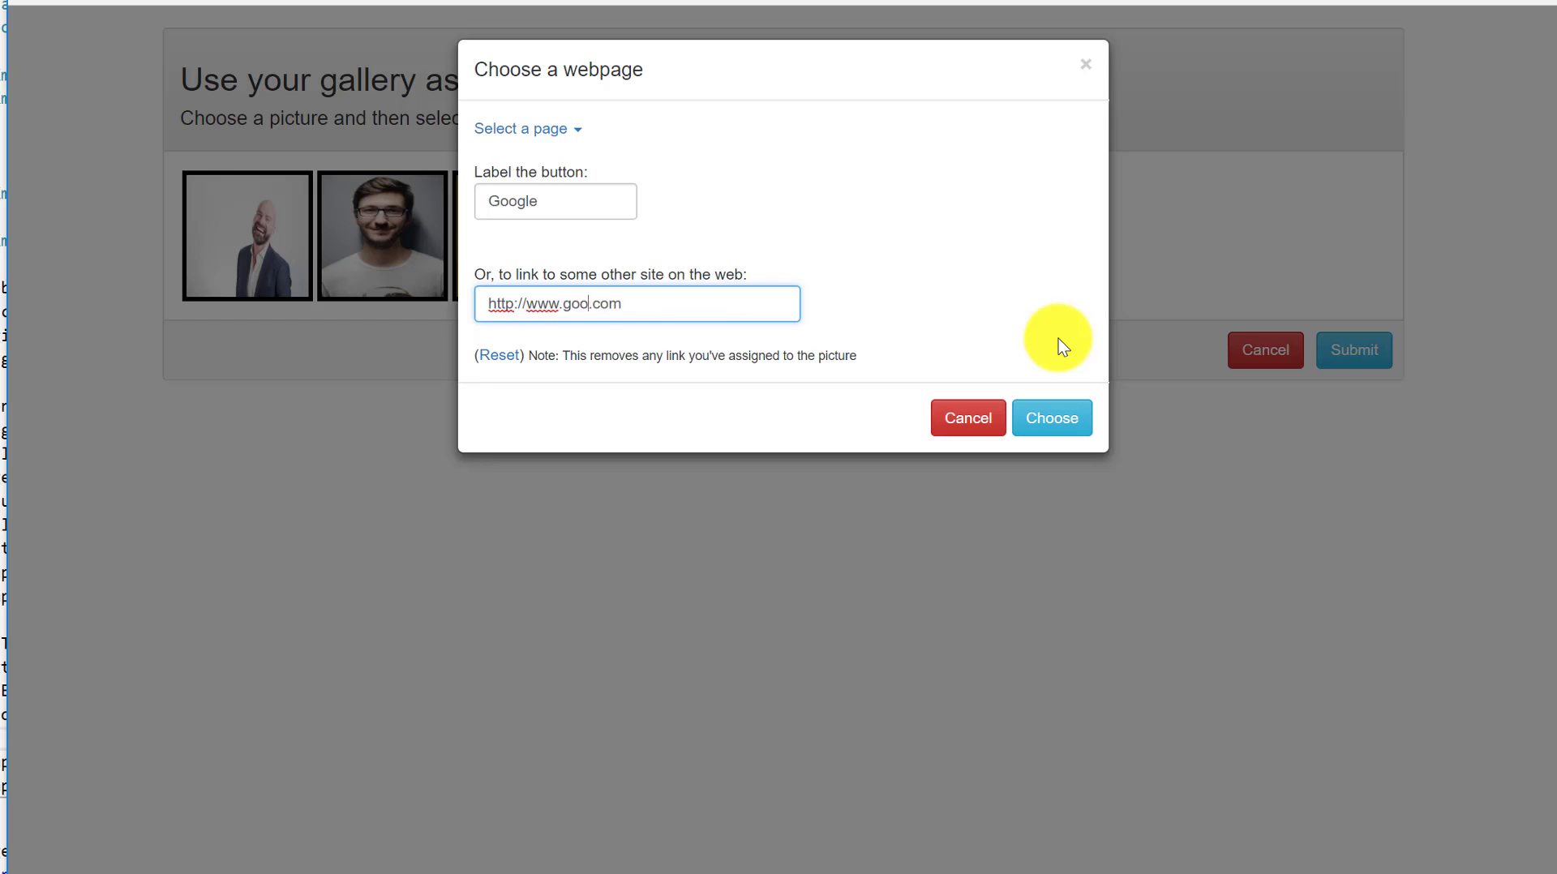
{"action": "left_click", "coordinate": [1085, 418]}
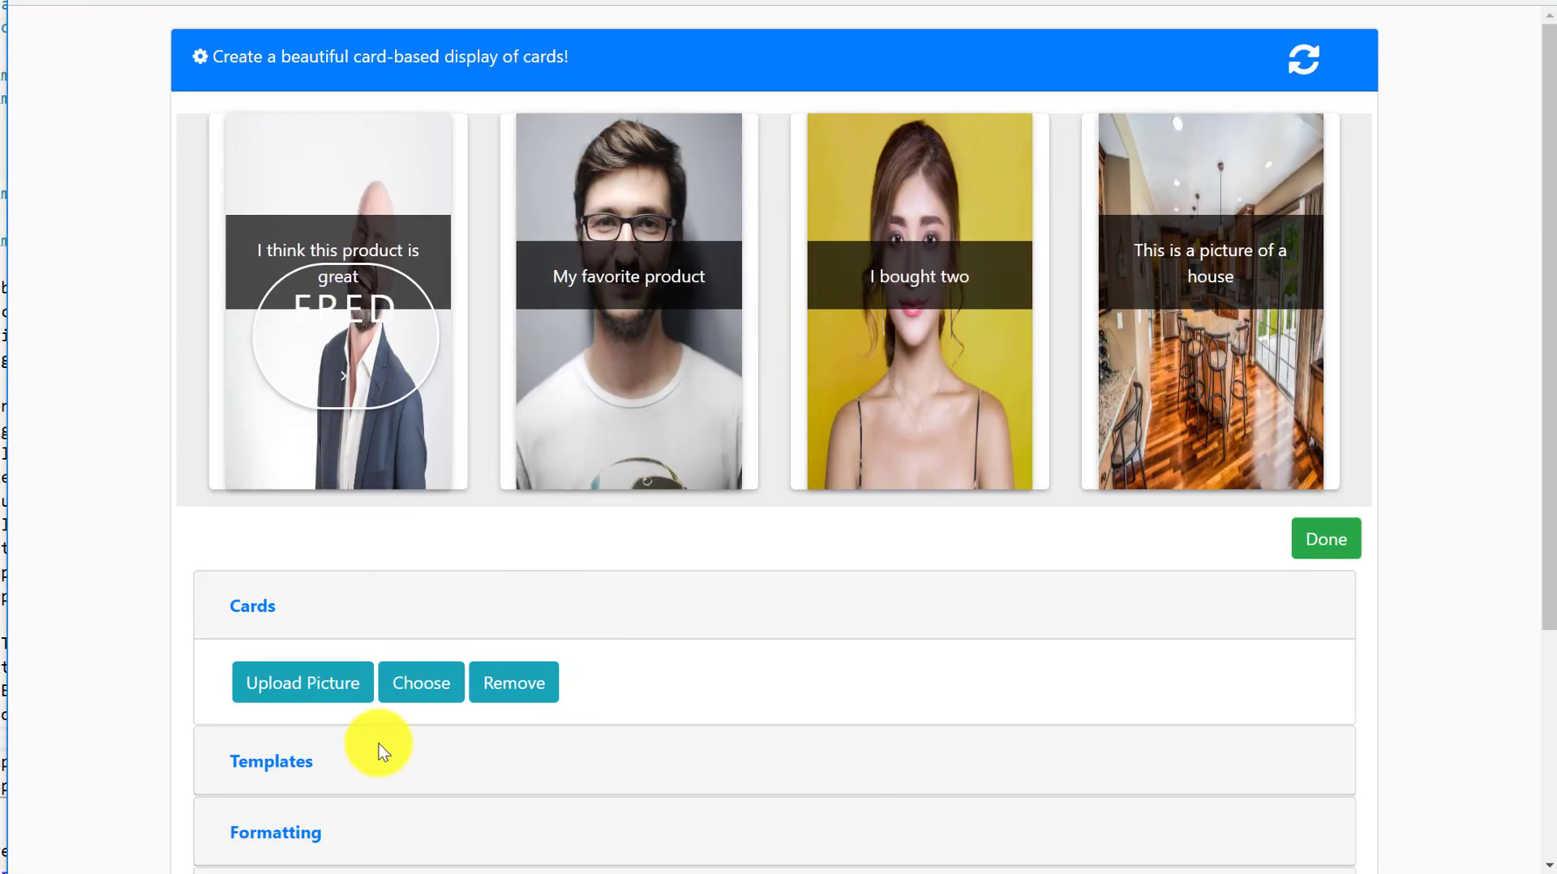
- Apply template-00 to the cards so Fred's card shows a GOOGLE button under its caption
{"action": "left_click", "coordinate": [306, 754]}
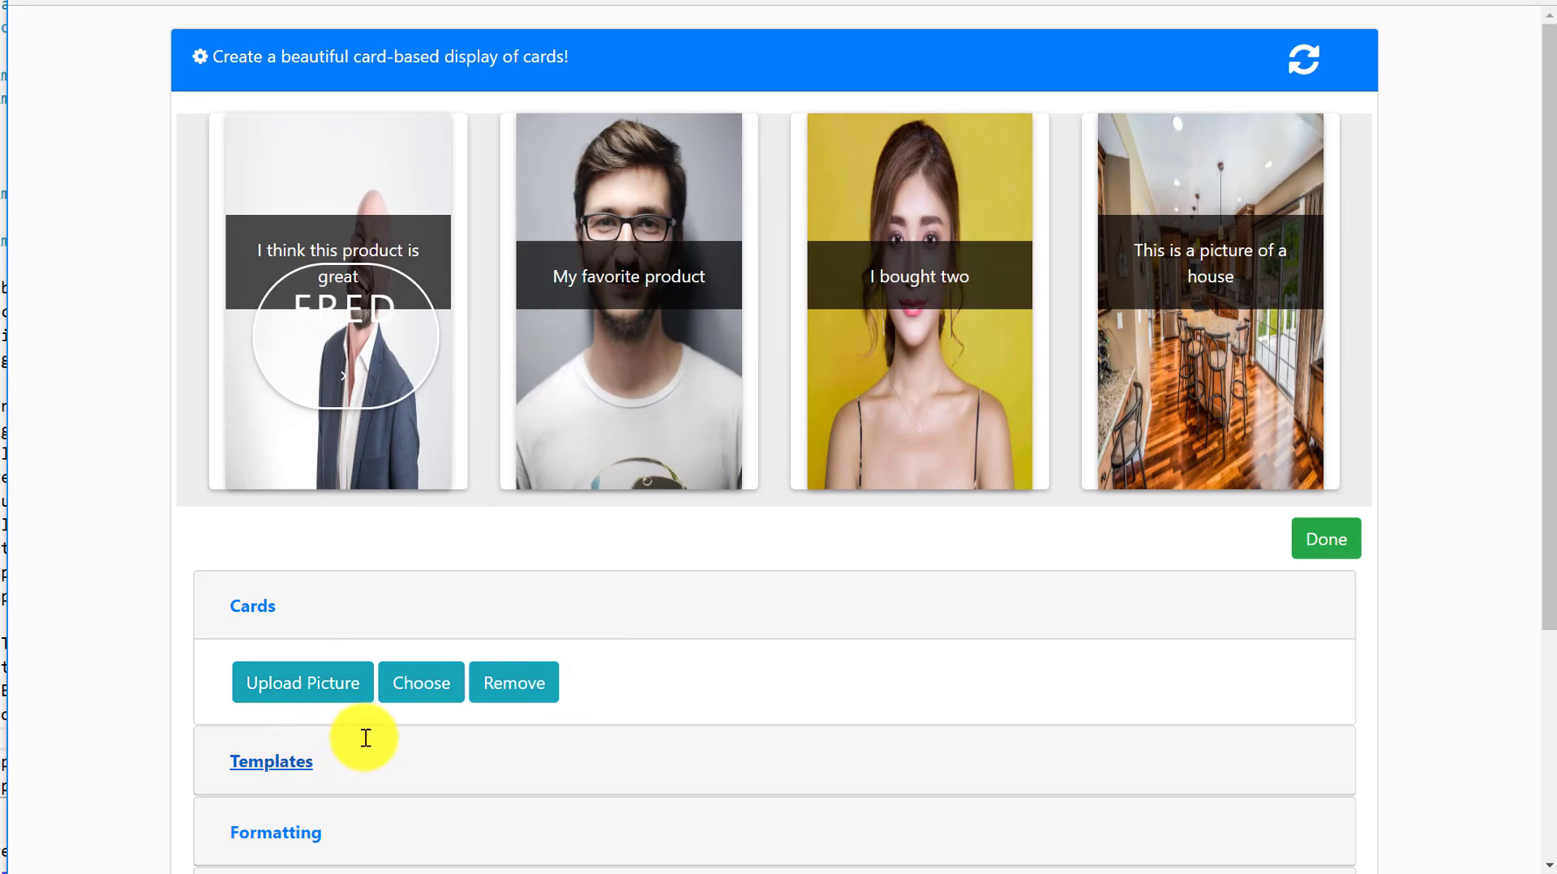
{"action": "scroll", "coordinate": [576, 646], "scroll_direction": "down", "scroll_amount": 3}
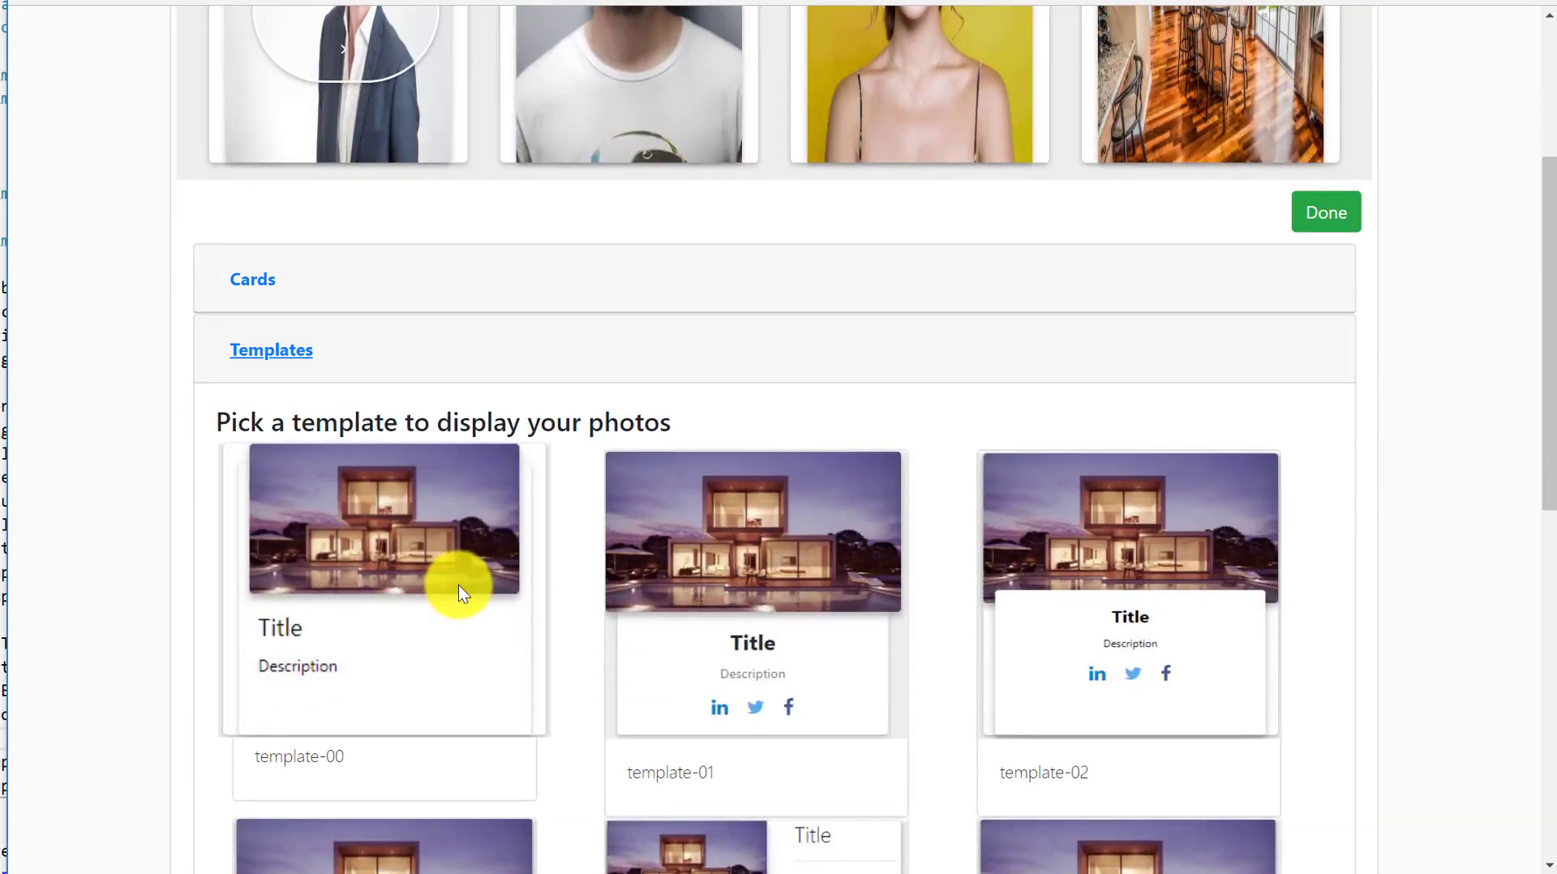
{"action": "left_click", "coordinate": [460, 586]}
{"action": "scroll", "coordinate": [673, 714], "scroll_direction": "down", "scroll_amount": 5}
{"action": "scroll", "coordinate": [665, 686], "scroll_direction": "down", "scroll_amount": 3}
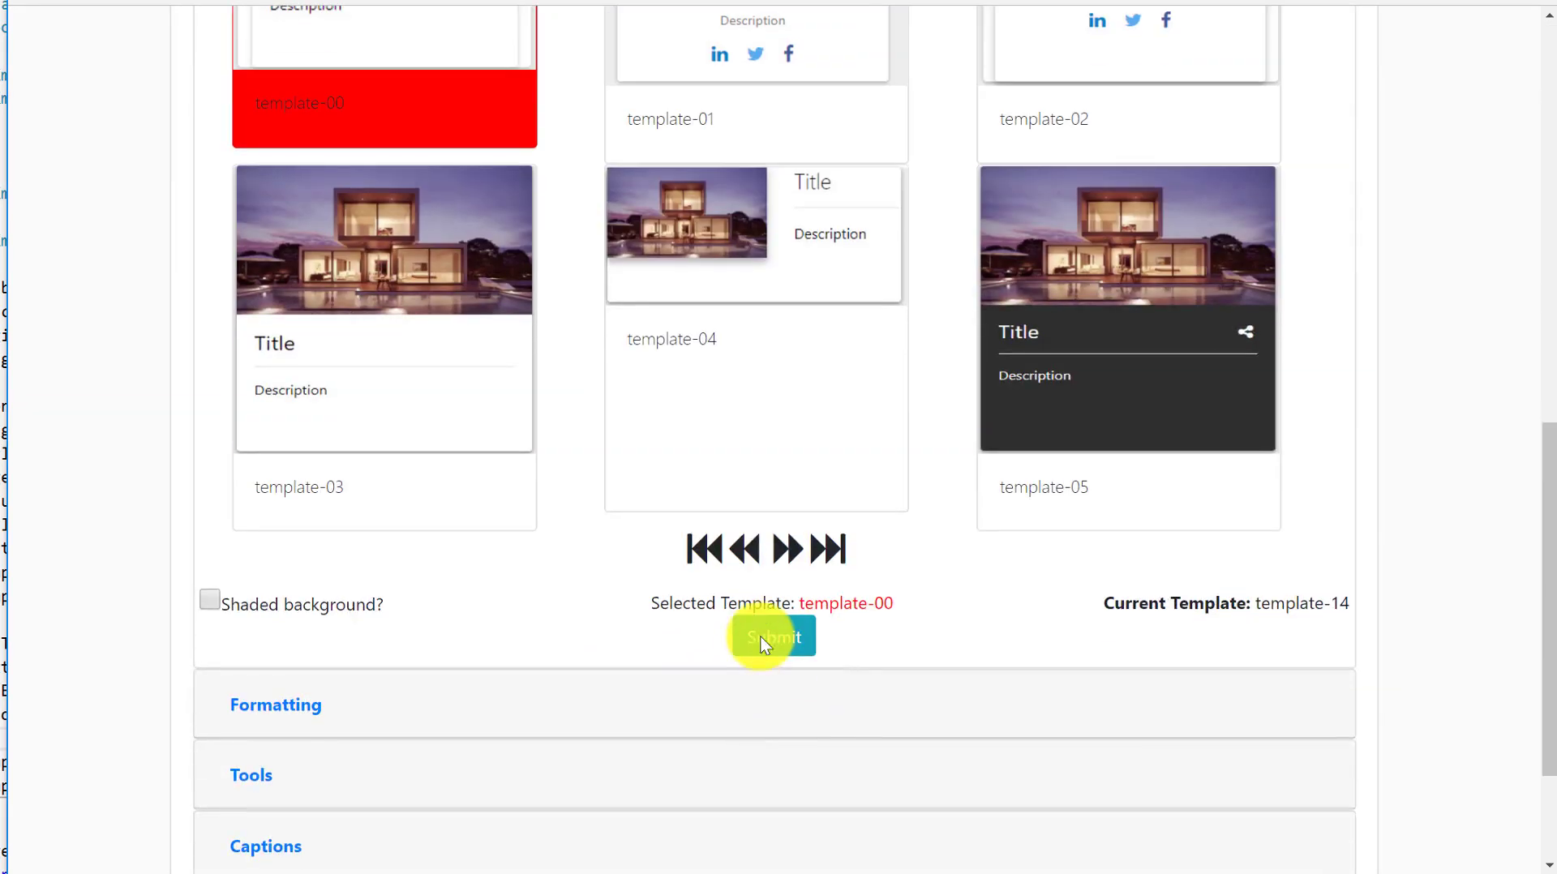
{"action": "left_click", "coordinate": [765, 636]}
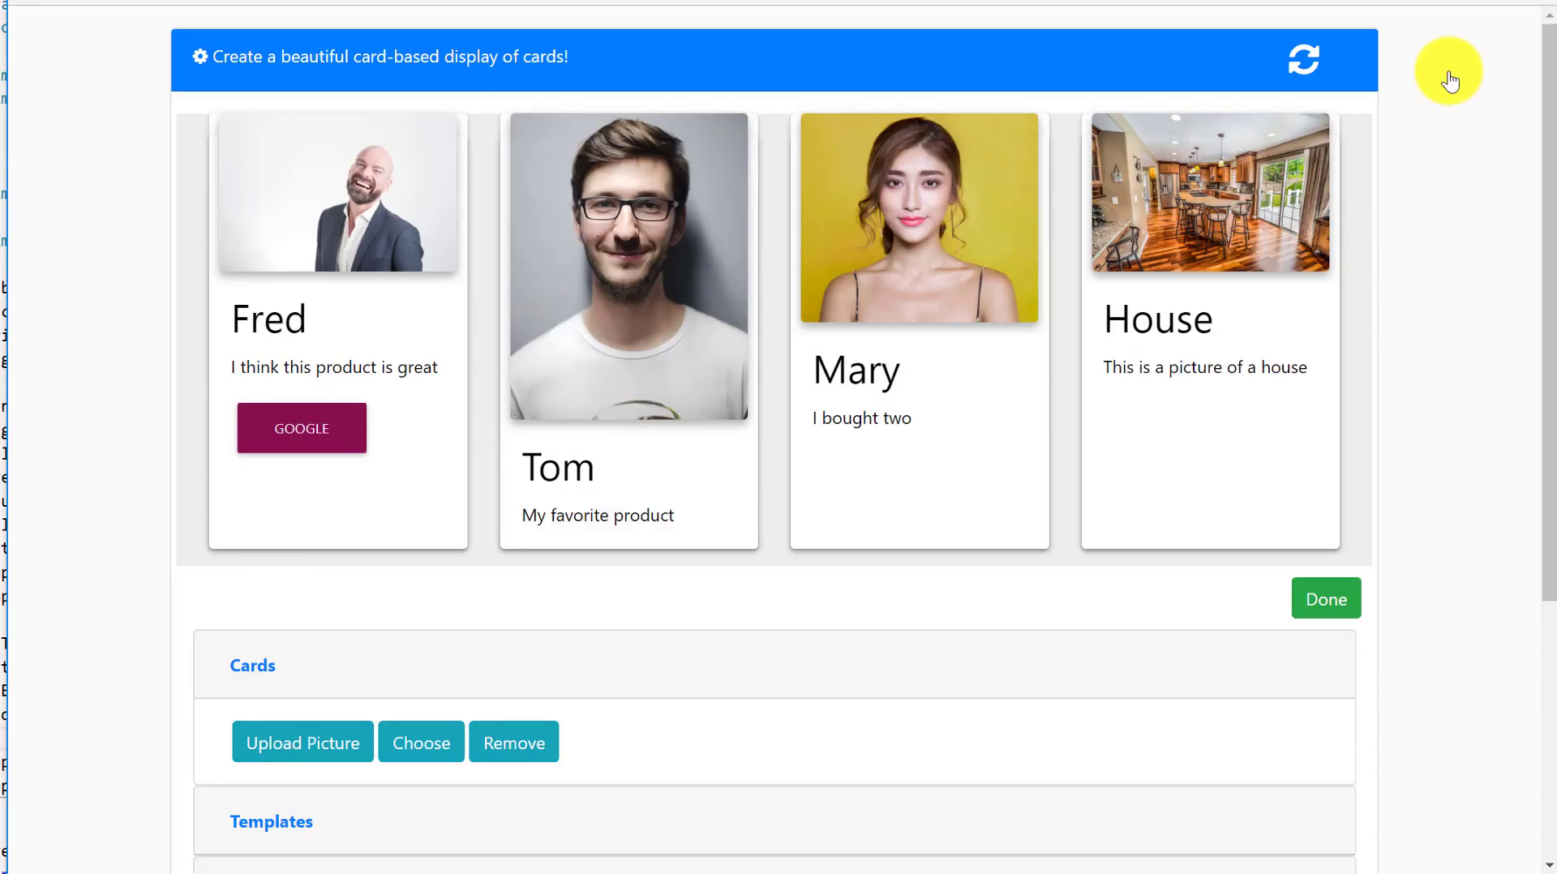
- Set the cards' background colour to light pink-purple #f0c4f9 and submit
{"action": "scroll", "coordinate": [571, 674], "scroll_direction": "down", "scroll_amount": 3}
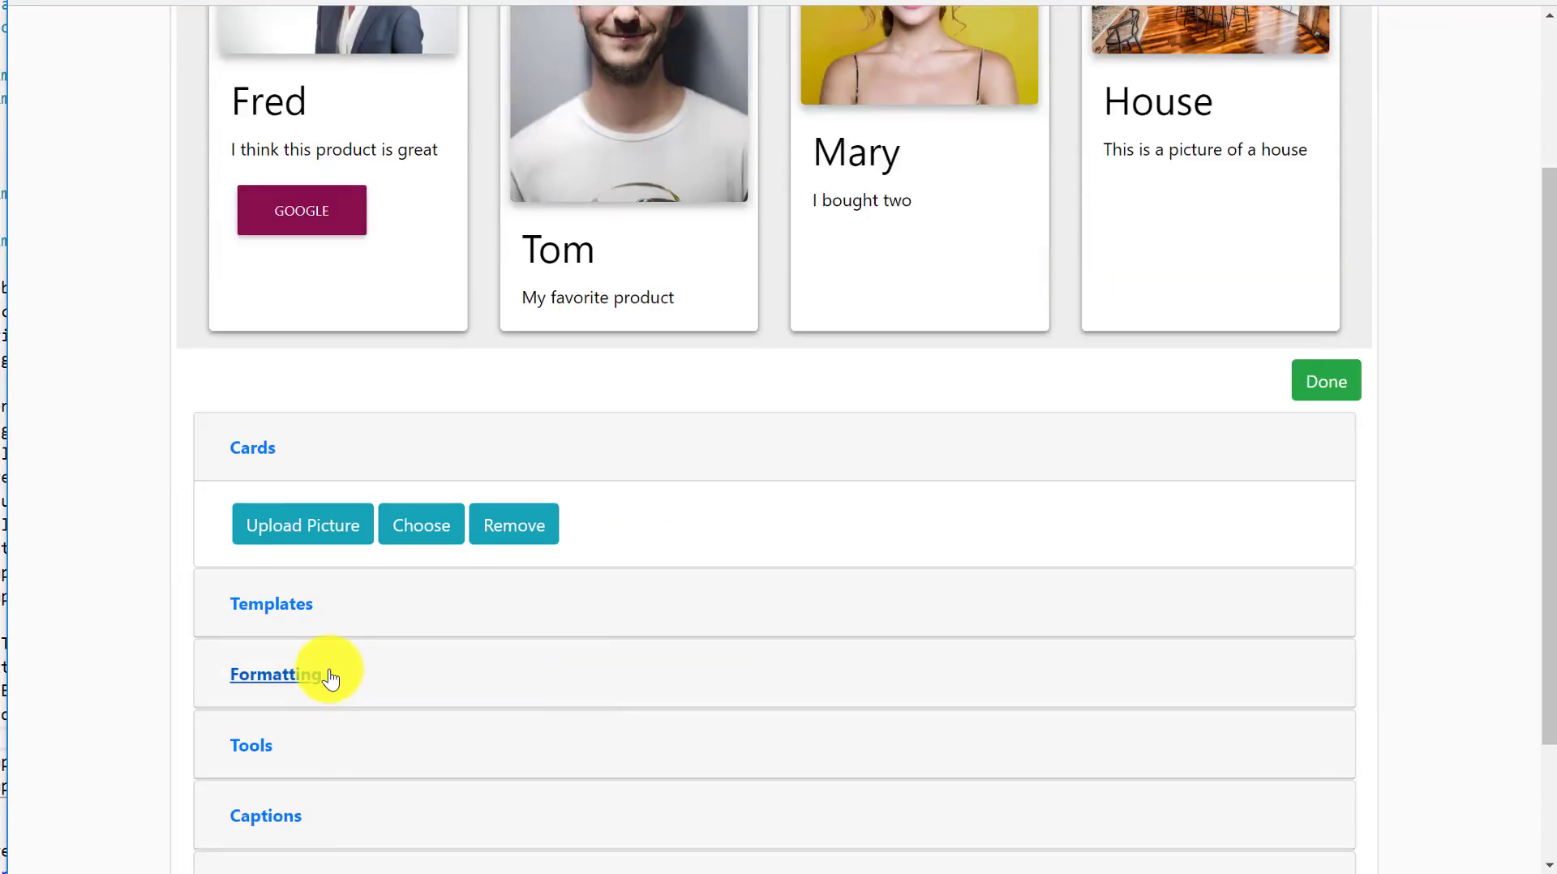
{"action": "left_click", "coordinate": [556, 662]}
{"action": "scroll", "coordinate": [568, 681], "scroll_direction": "down", "scroll_amount": 1}
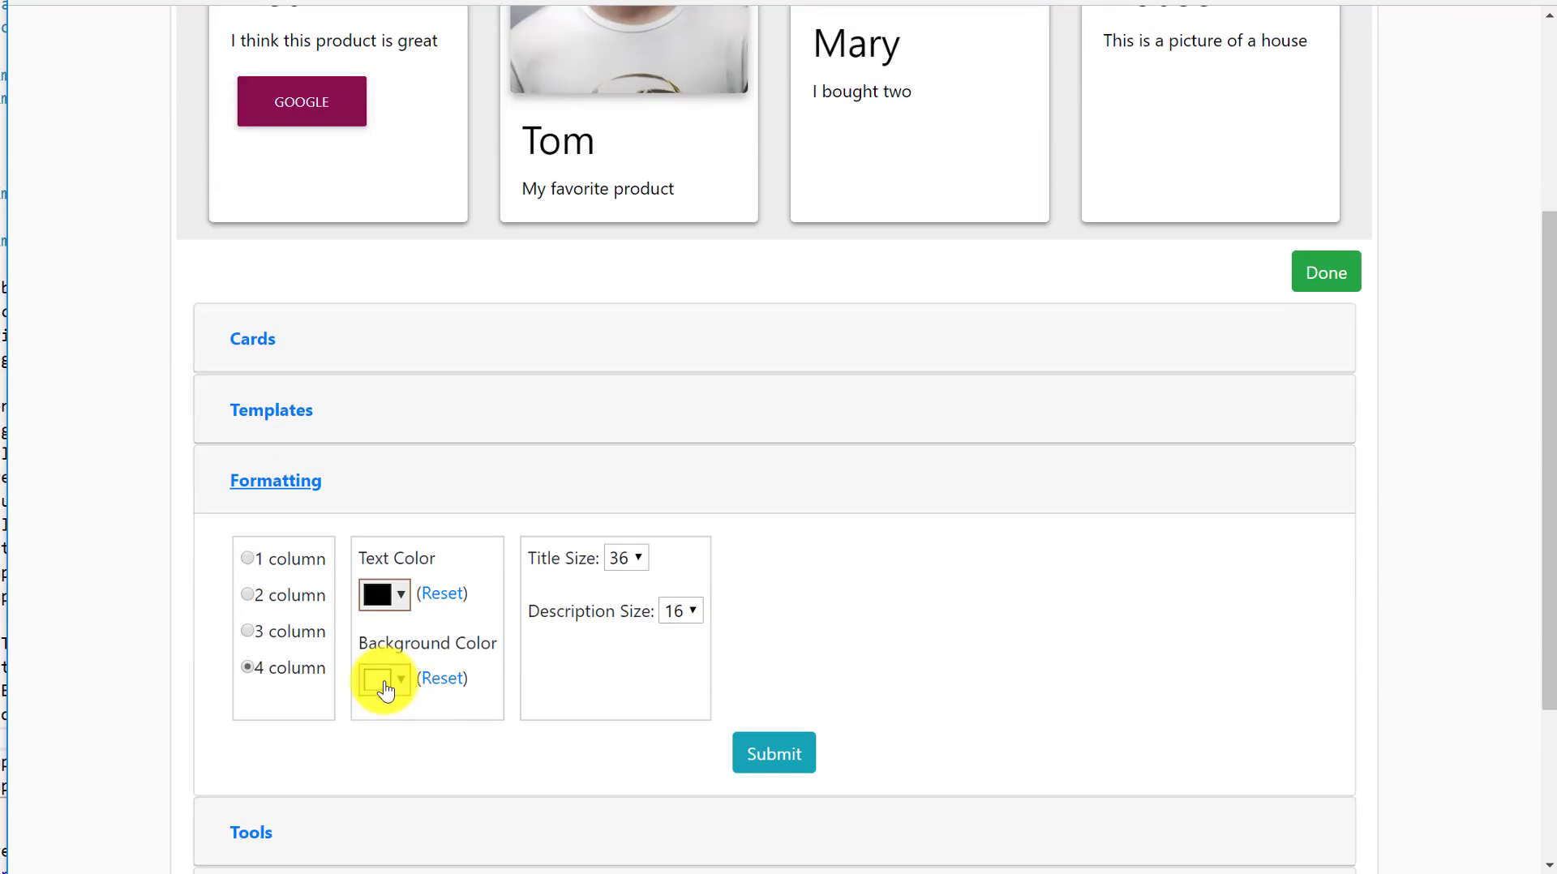
{"action": "left_click", "coordinate": [385, 682]}
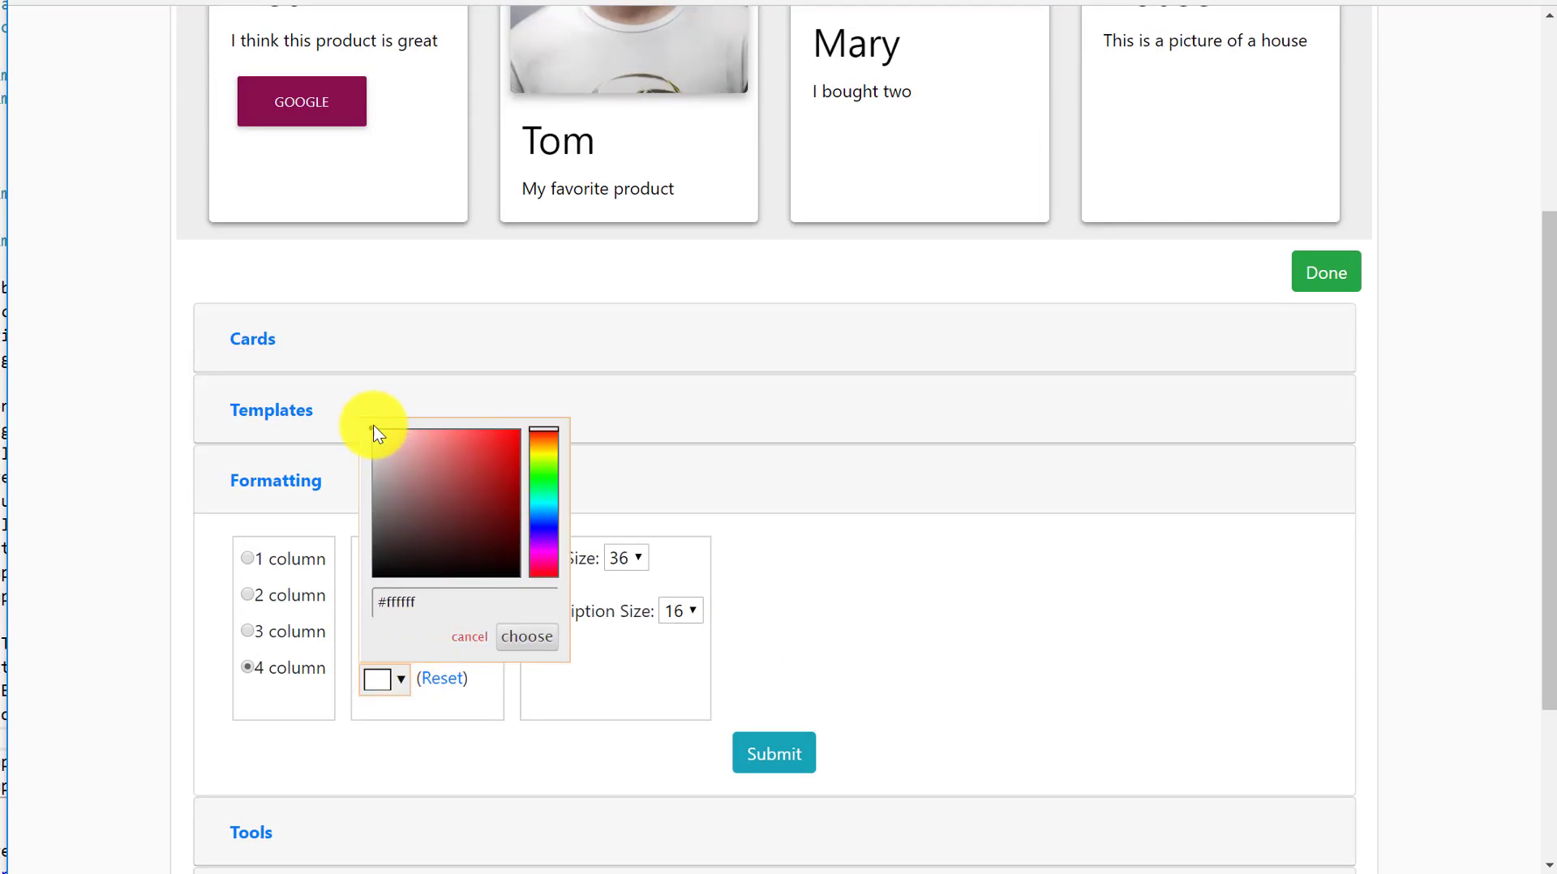
{"action": "left_click", "coordinate": [545, 547]}
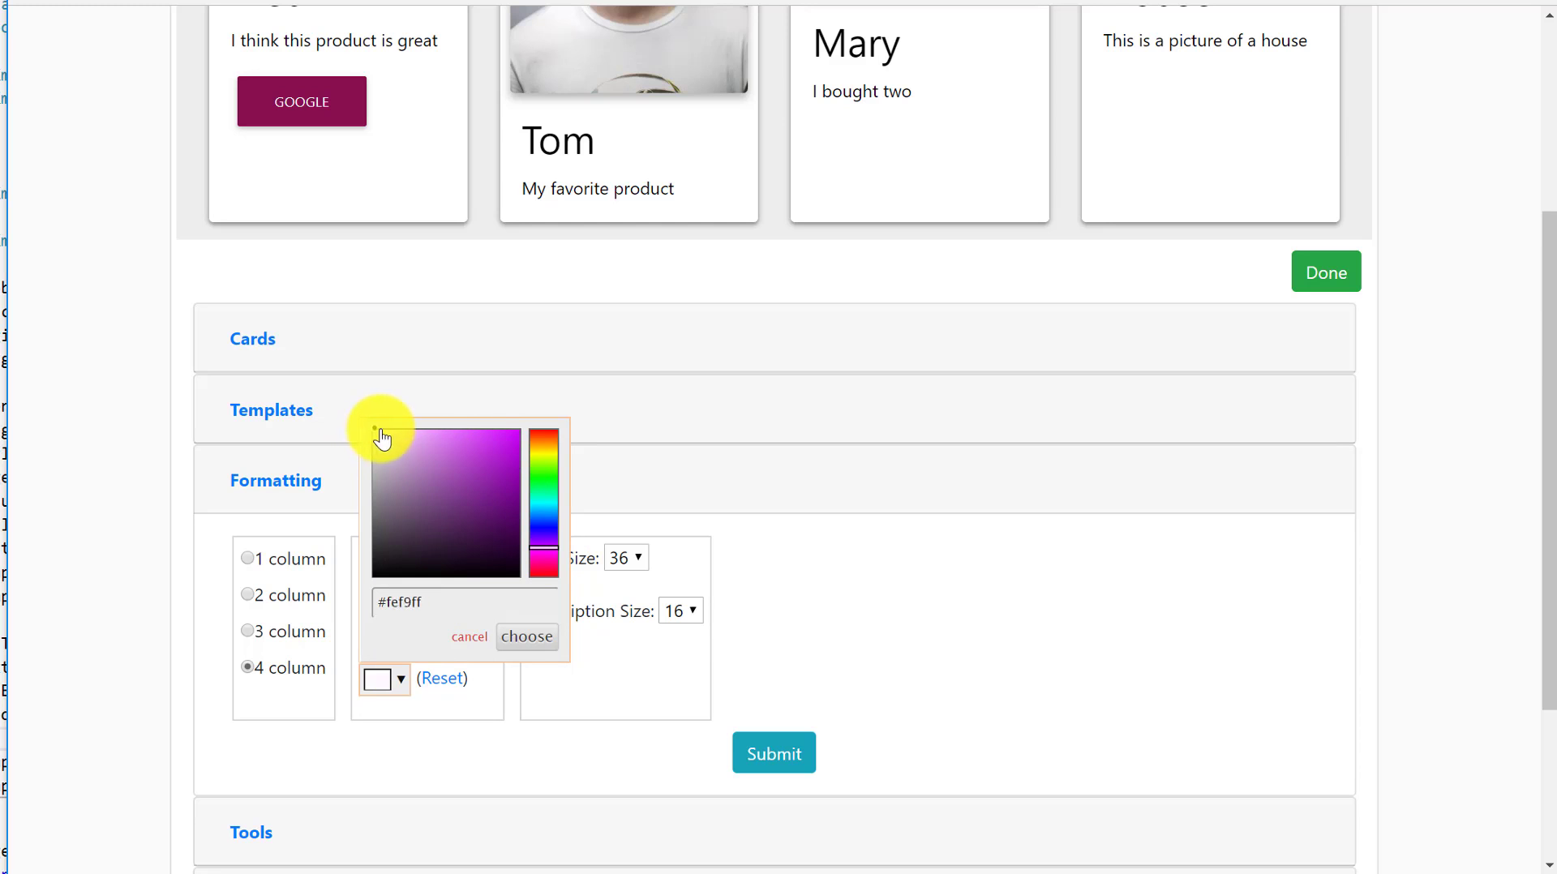
{"action": "left_click_drag", "start_coordinate": [379, 430], "coordinate": [402, 433]}
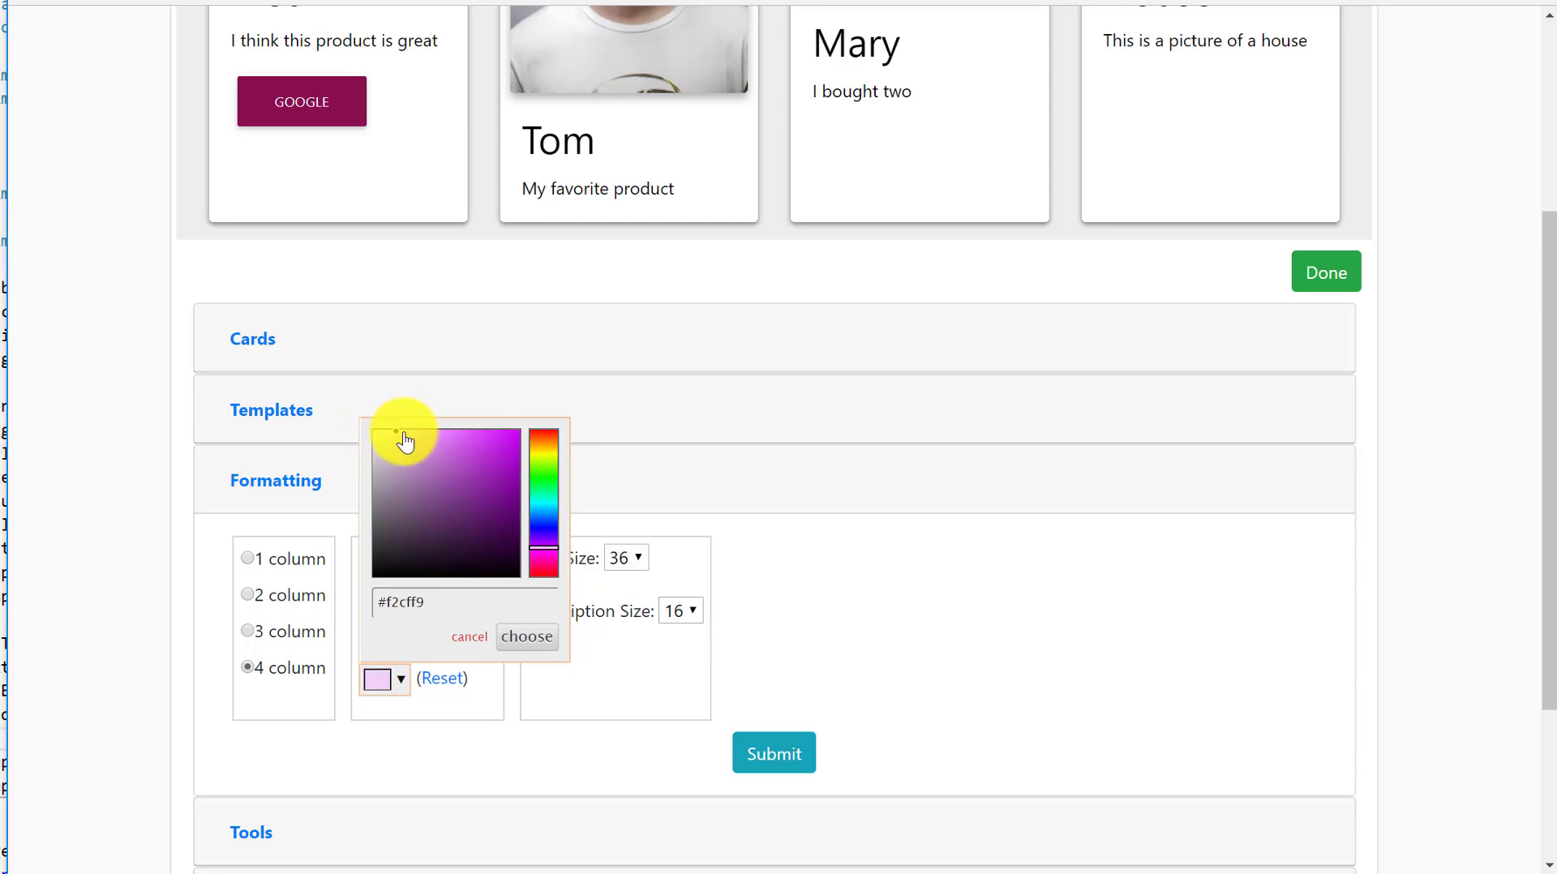
{"action": "left_click", "coordinate": [519, 639]}
{"action": "left_click", "coordinate": [759, 754]}
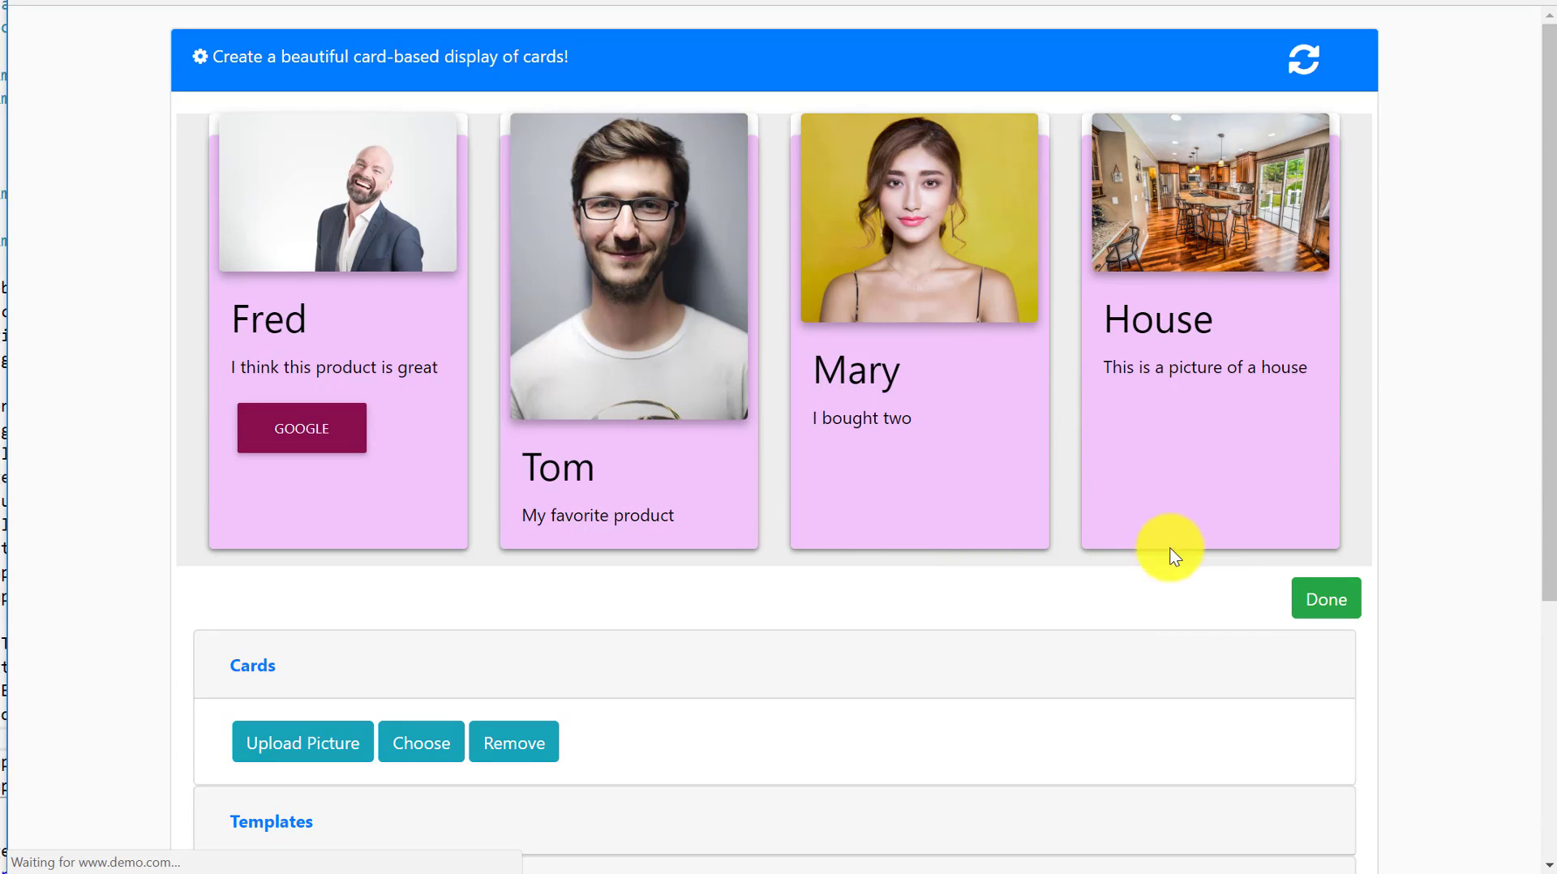
- Close the card editor and confirm the pink Fred, Tom, Mary and House cards on the page
{"action": "left_click", "coordinate": [1334, 599]}
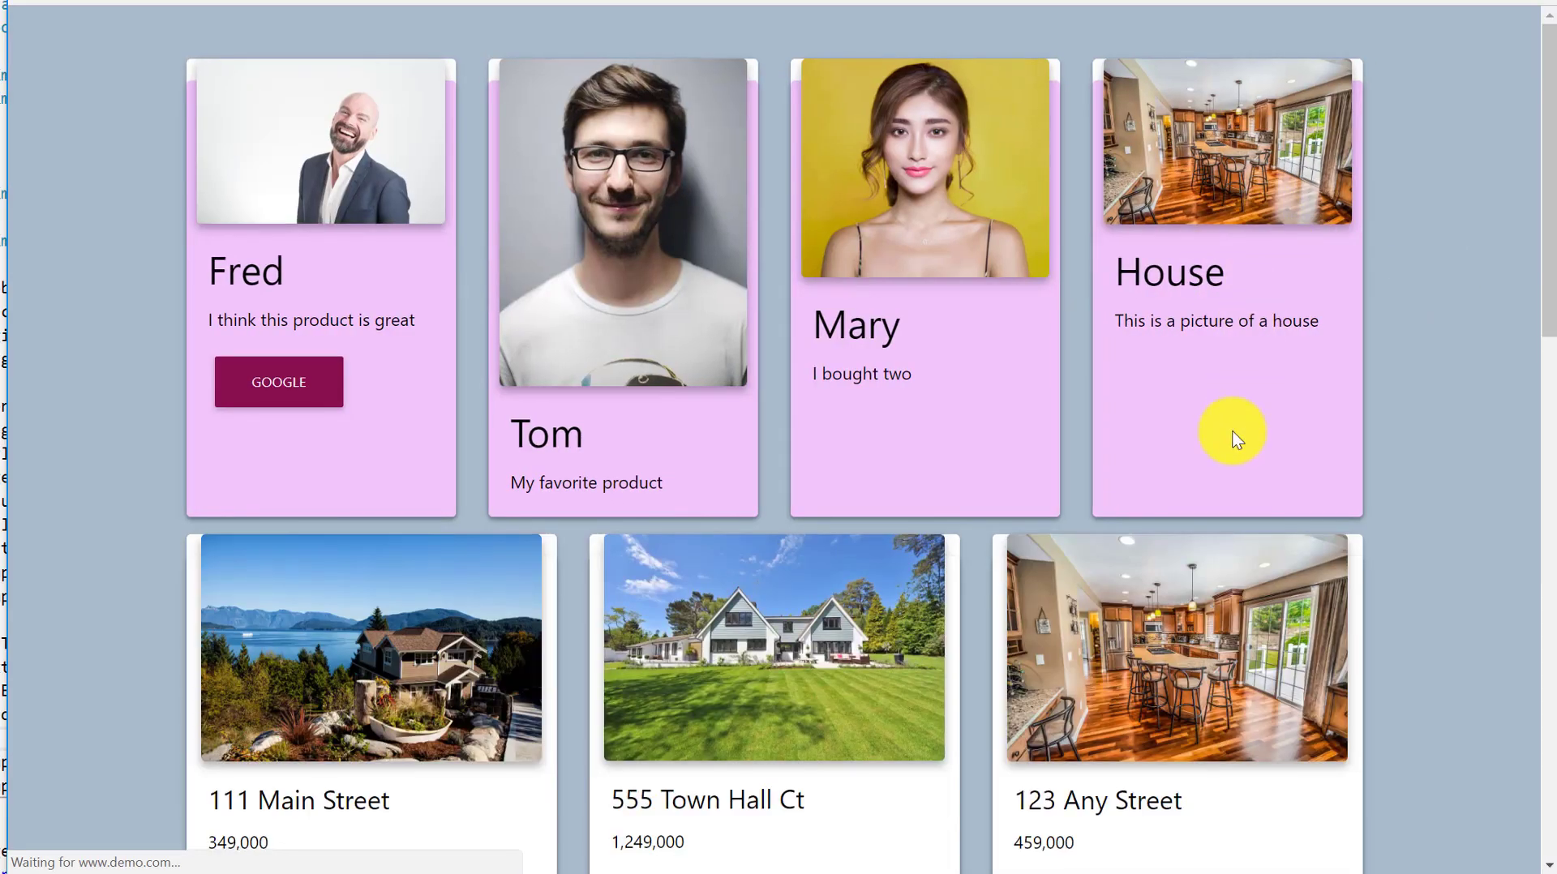
{"action": "scroll", "coordinate": [1233, 435], "scroll_direction": "down", "scroll_amount": 6}
{"action": "scroll", "coordinate": [1180, 492], "scroll_direction": "down", "scroll_amount": 3}
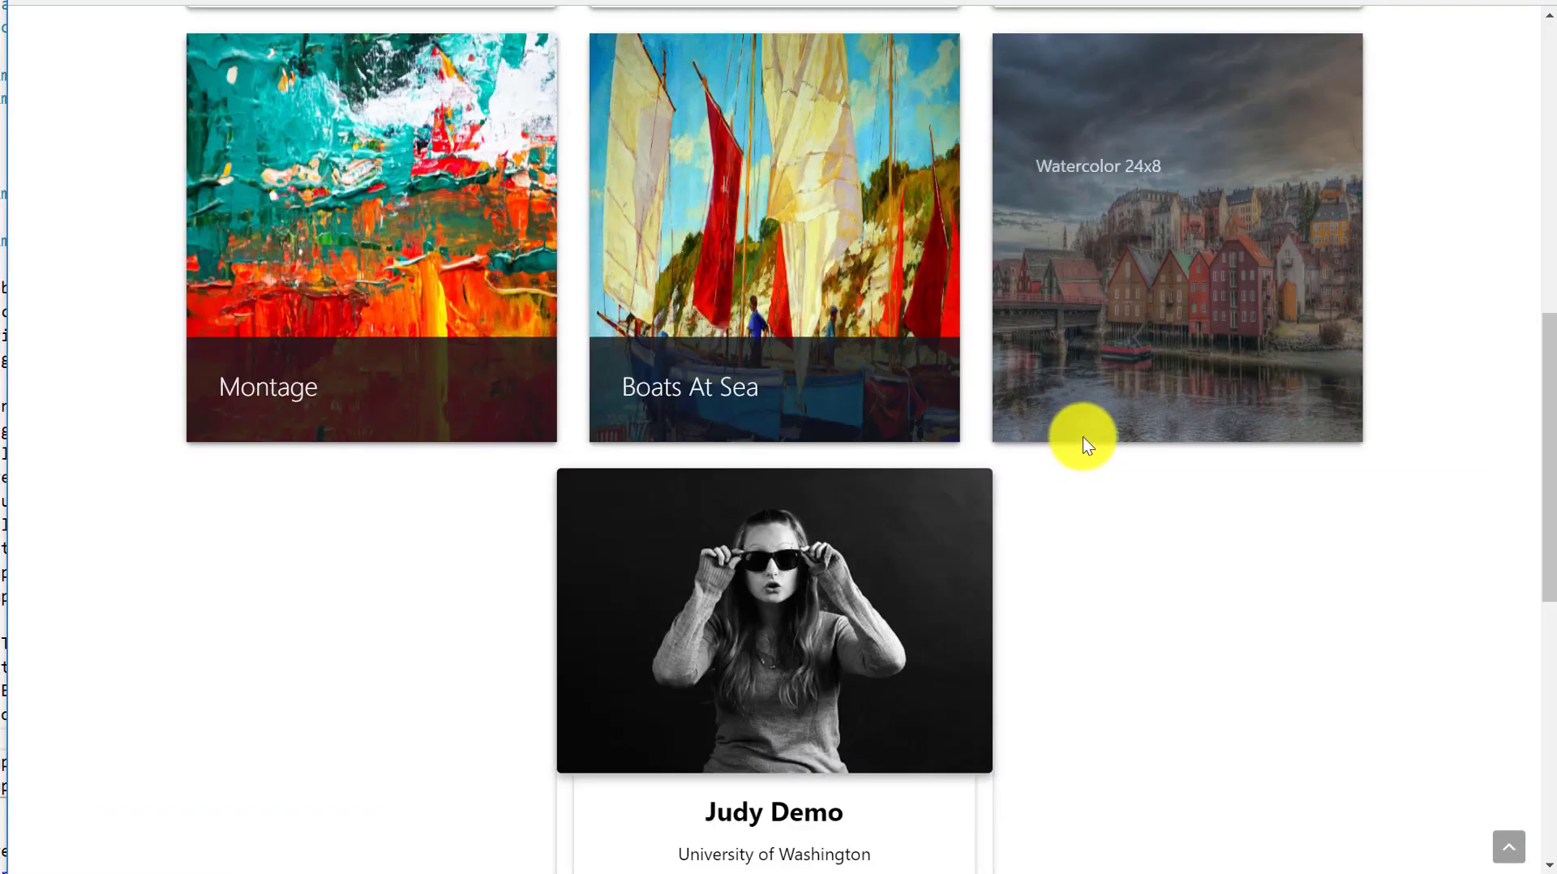
{"action": "scroll", "coordinate": [1085, 440], "scroll_direction": "up", "scroll_amount": 12}
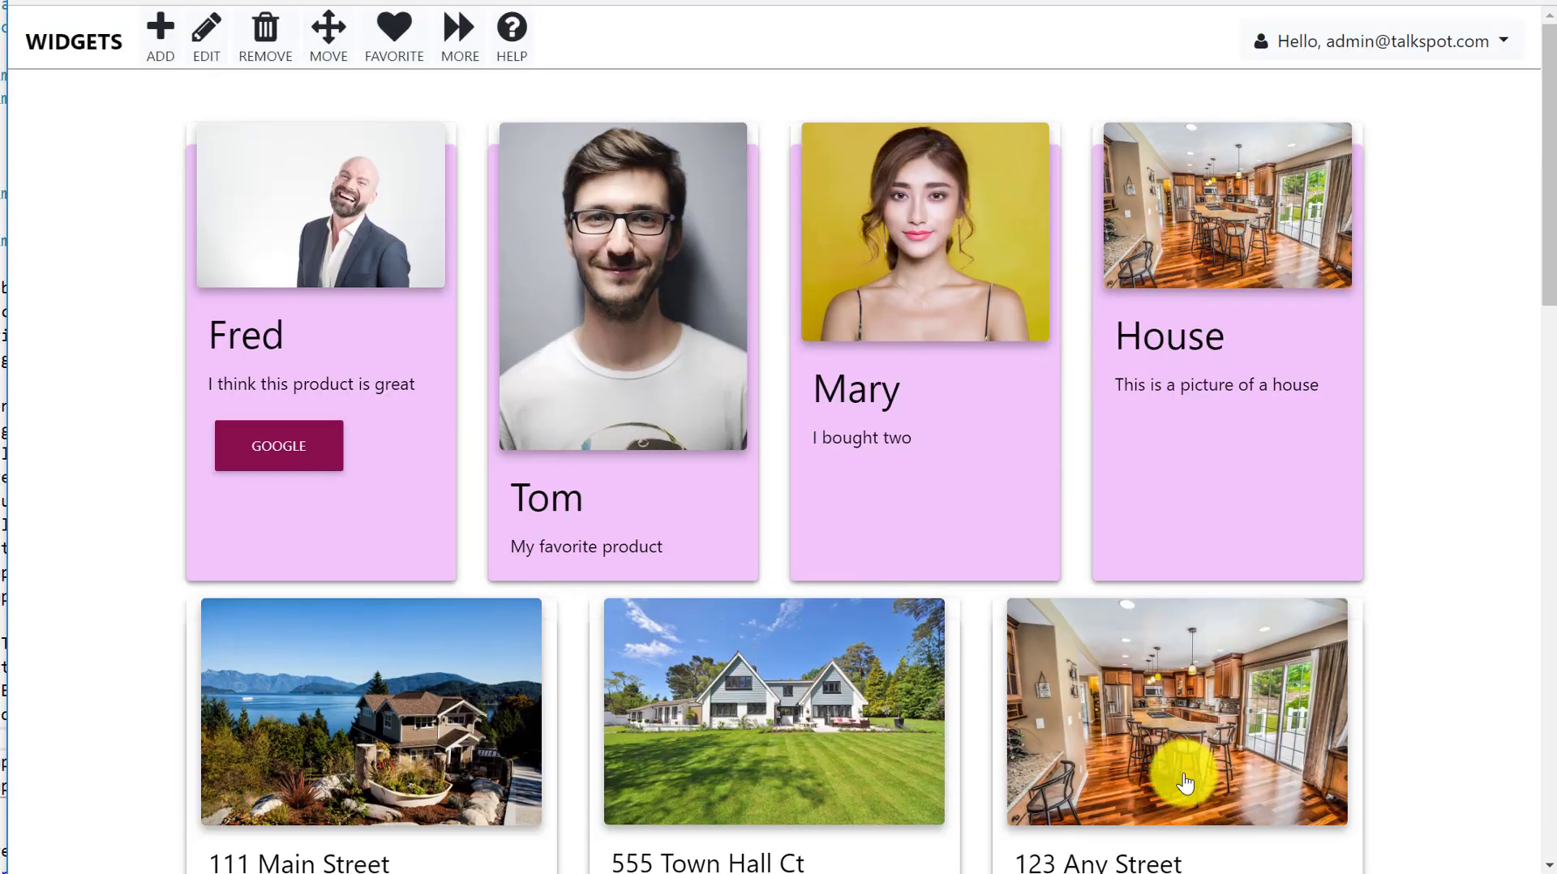